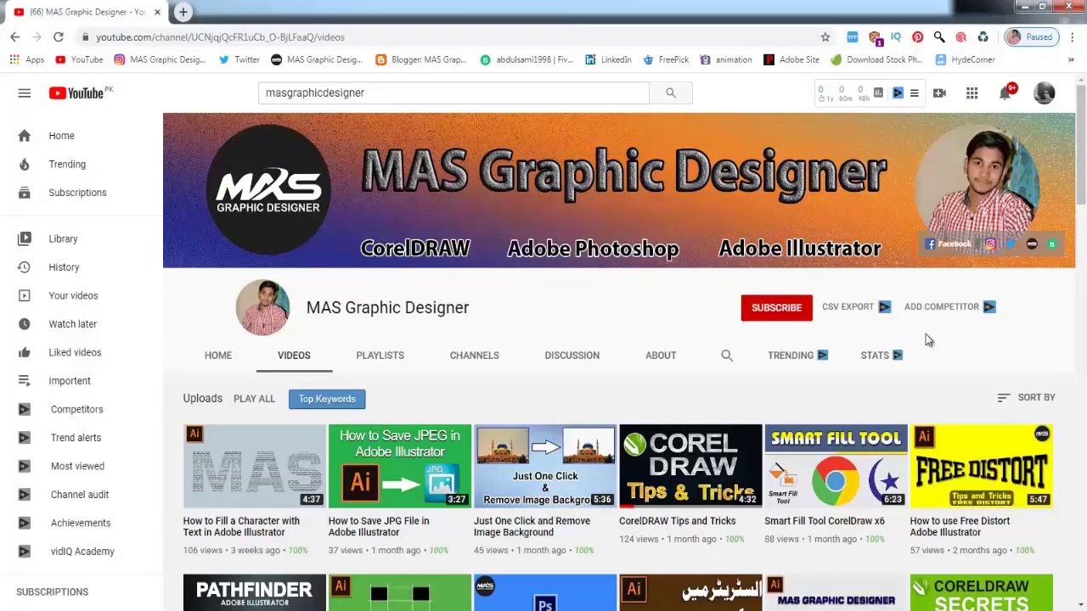
- Scroll up and down the graphic design channel's Videos page to browse its uploads
scroll(925, 335, "down", 3)
scroll(891, 351, "down", 3)
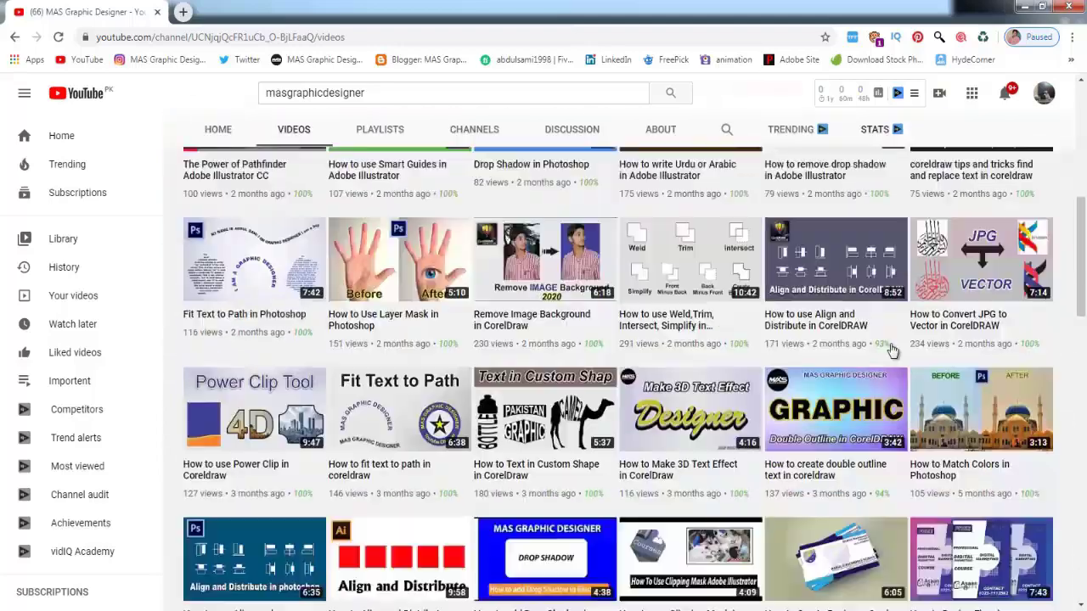
scroll(891, 350, "down", 2)
scroll(891, 351, "down", 3)
scroll(886, 374, "up", 4)
scroll(886, 374, "up", 4)
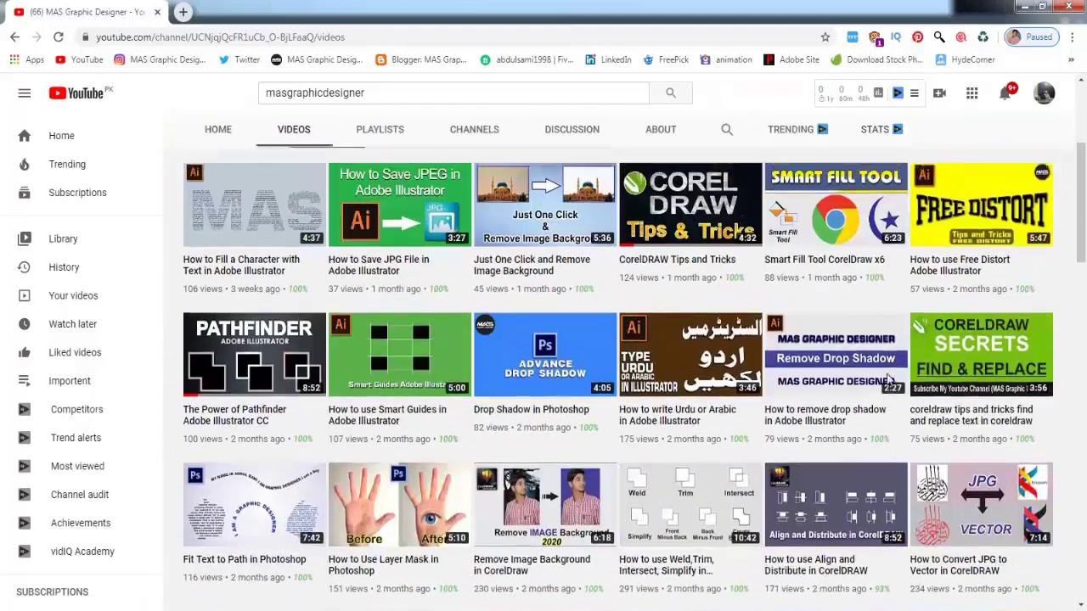
scroll(886, 374, "up", 3)
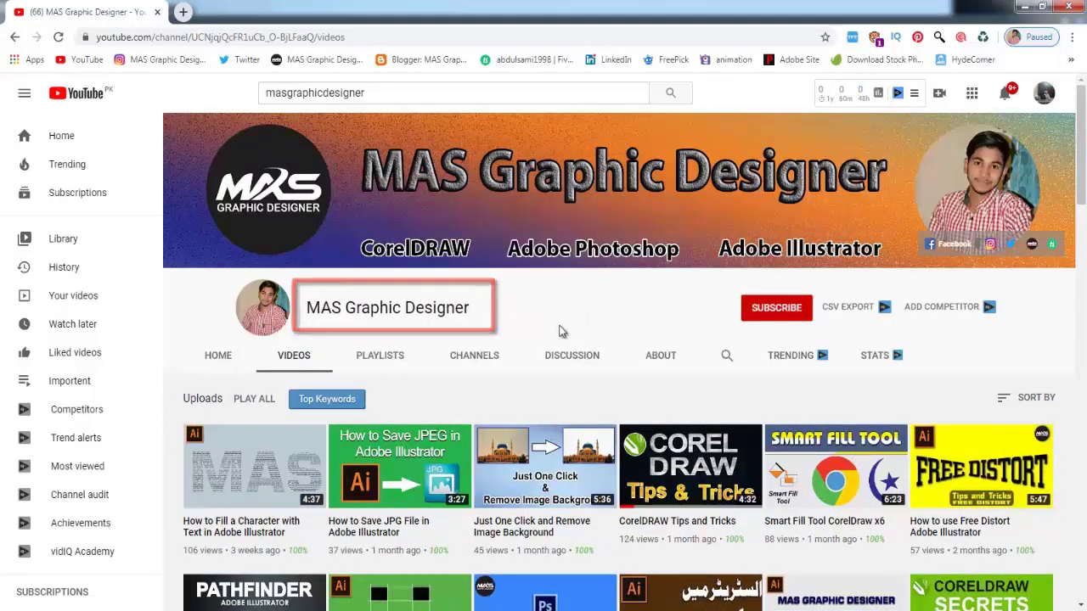
scroll(691, 359, "down", 4)
scroll(789, 376, "down", 2)
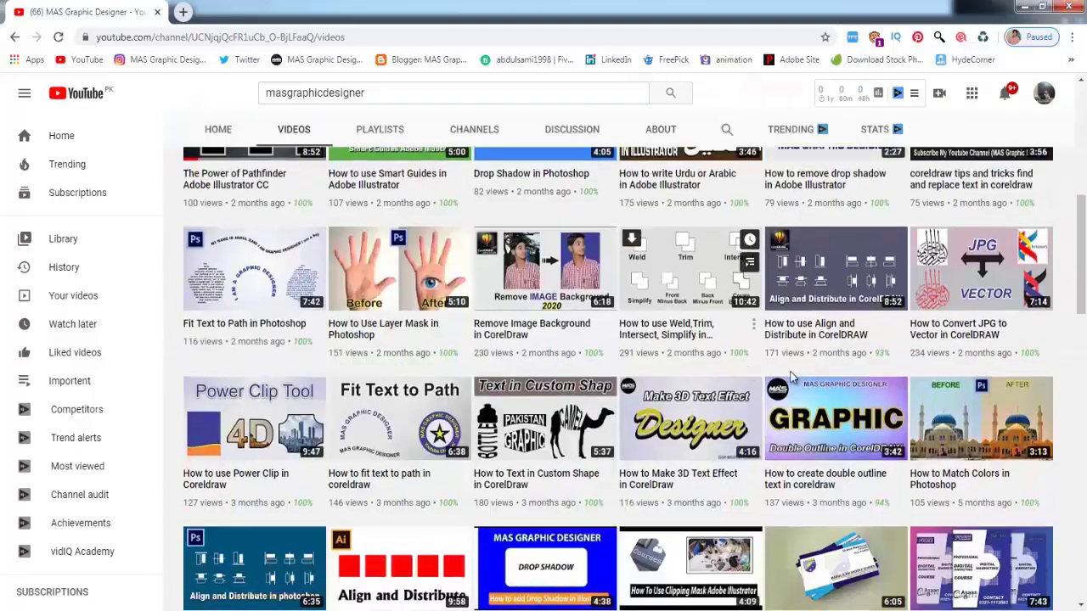
scroll(790, 376, "down", 3)
scroll(802, 376, "up", 5)
scroll(815, 376, "up", 4)
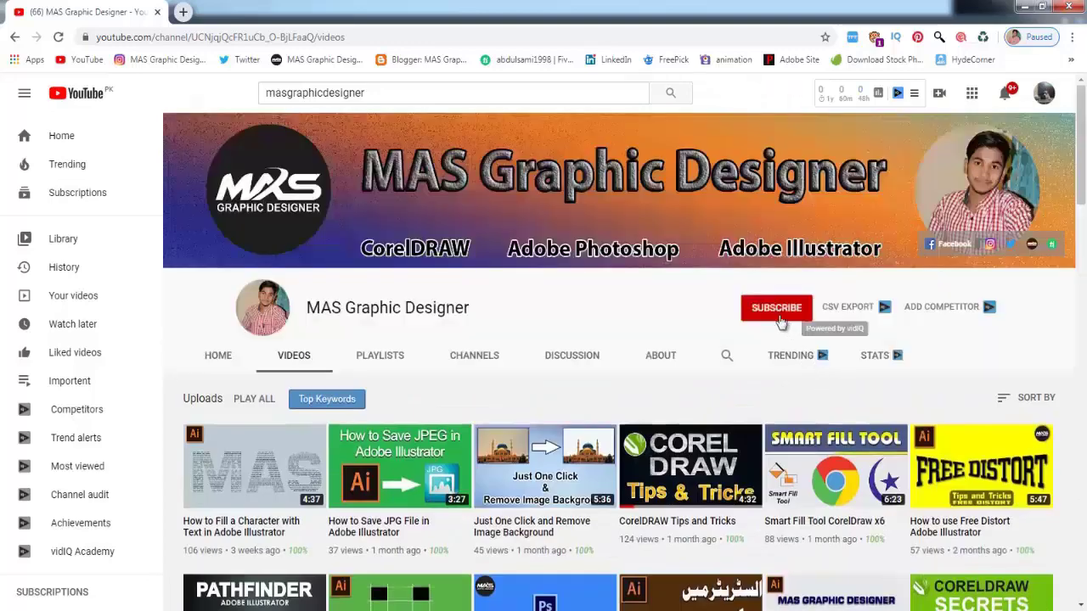
- Subscribe to the channel and set its notification bell to All
left_click(779, 319)
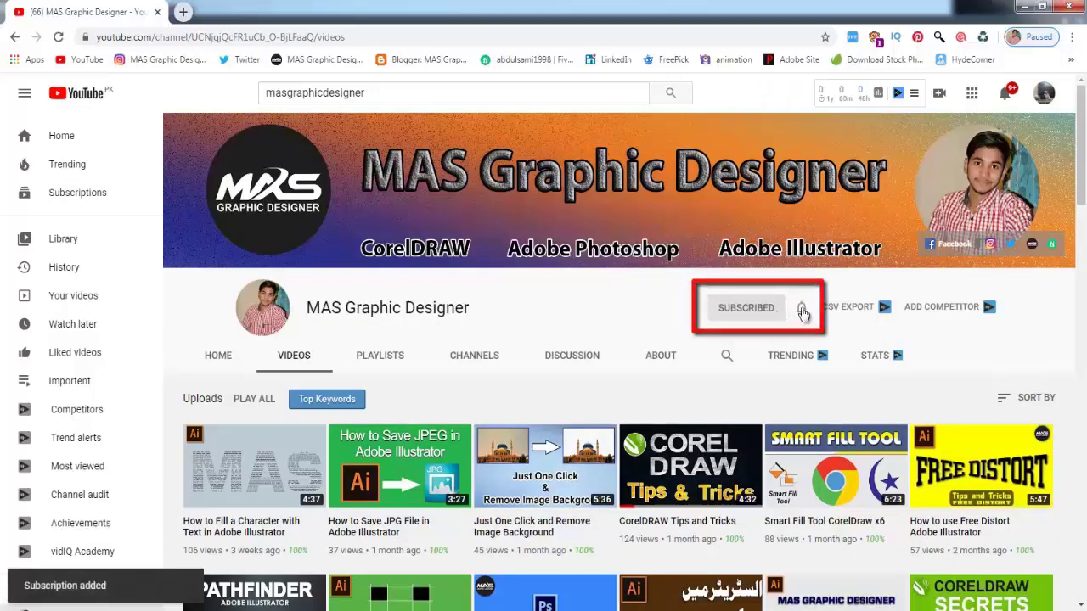
left_click(802, 313)
left_click(828, 333)
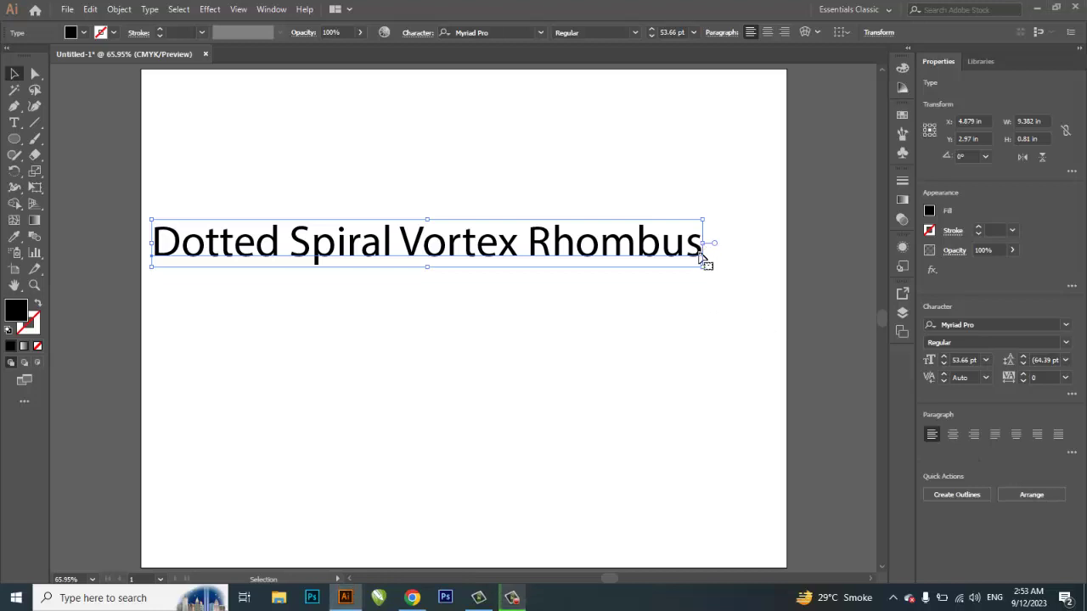
- Delete the selected 'Dotted Spiral Vortex Rhombus' title text from the artboard
key("Delete")
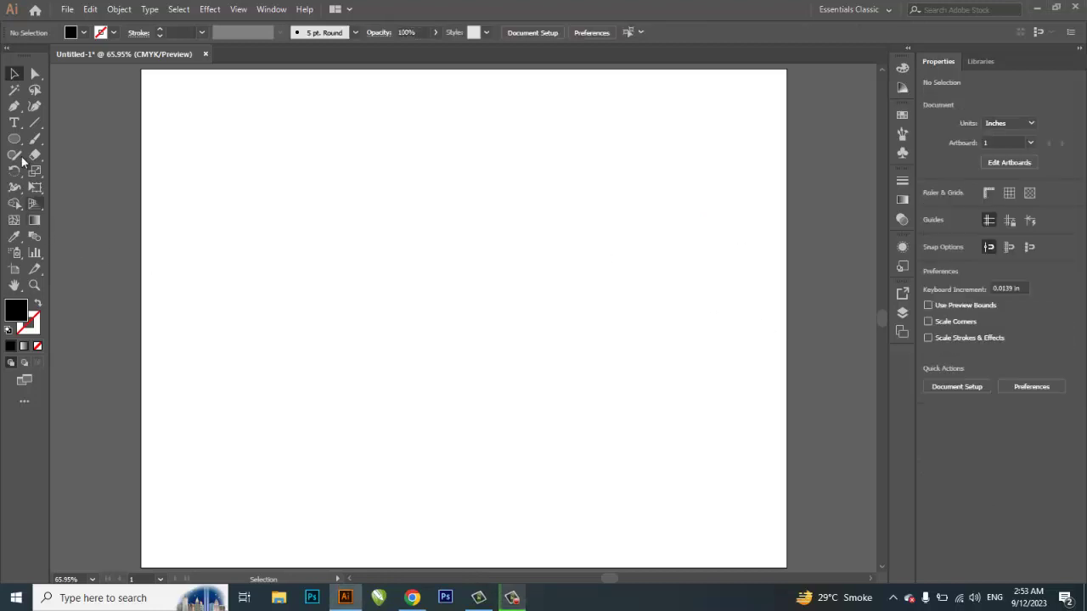
- Draw a small black circle on the artboard's left and shrink it to about a third
left_click(14, 140)
left_click_drag(242, 286, 268, 313)
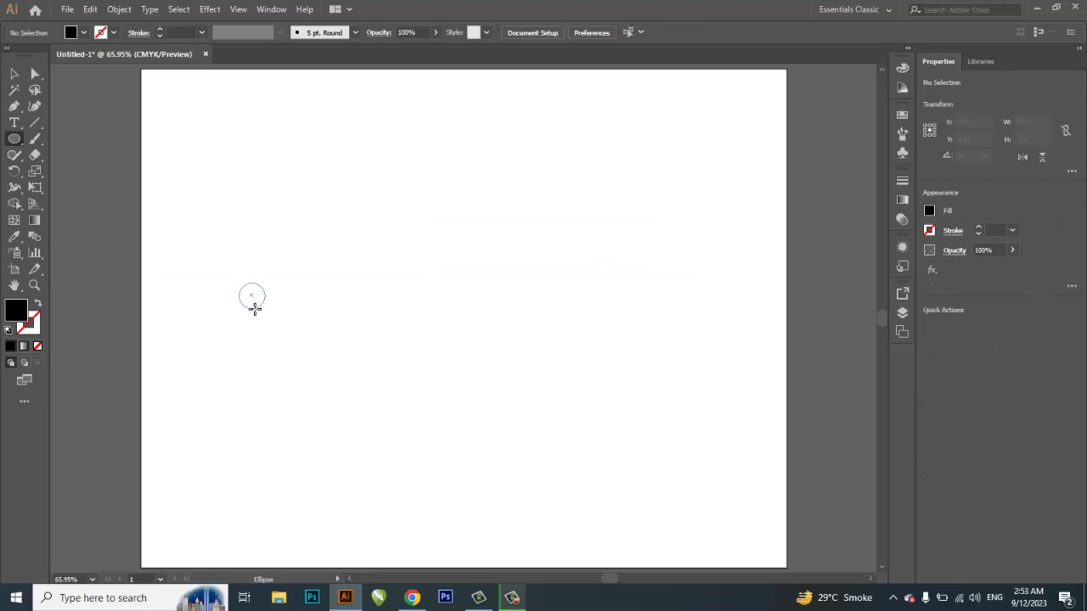
key("z")
left_click_drag(122, 227, 604, 439)
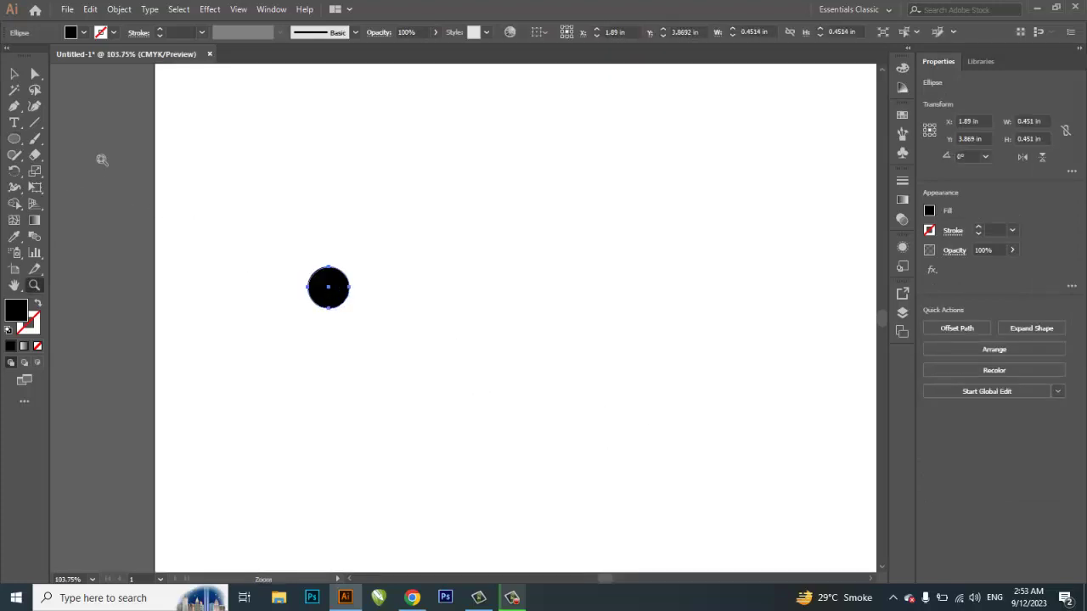
left_click_drag(102, 159, 691, 396)
left_click(12, 76)
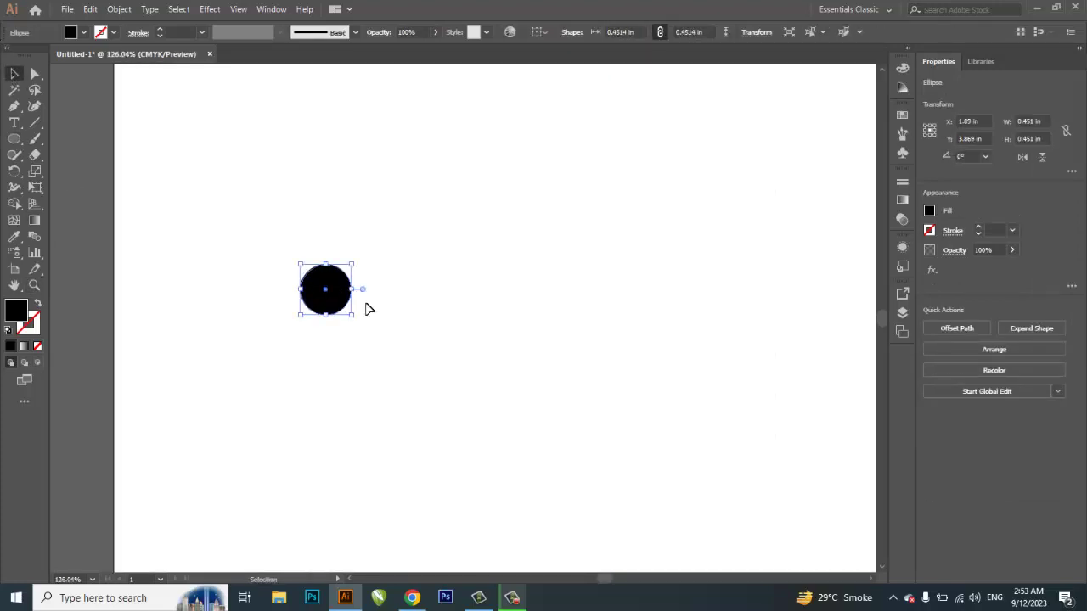
mouse_move(353, 318)
left_mouse_down()
mouse_move(308, 274)
mouse_move(600, 277)
left_mouse_up()
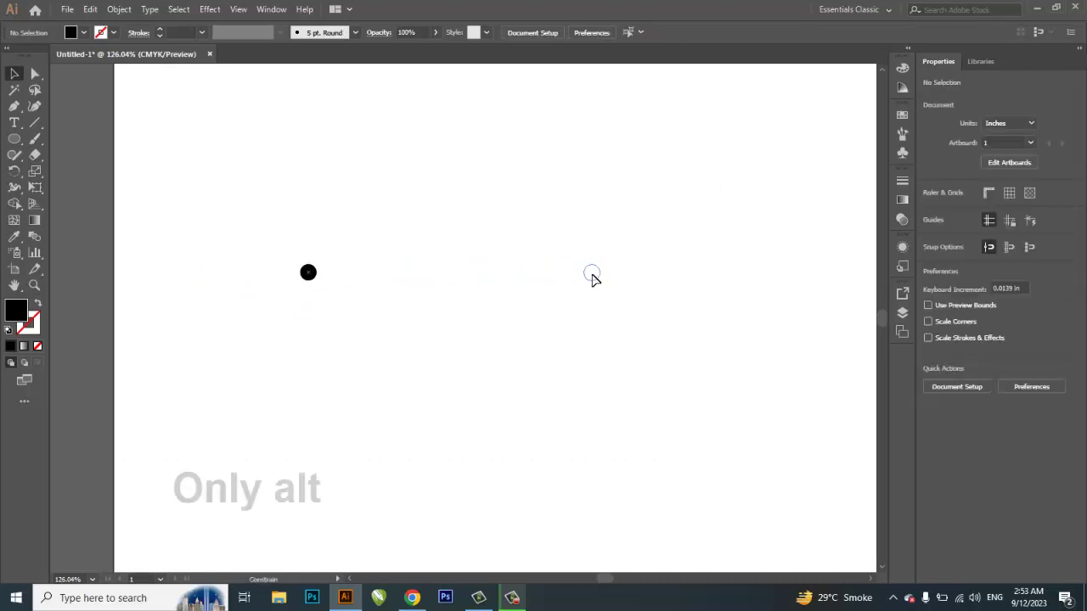
- Place a copy of the circle to its right and shrink it to about 0.08 in
left_click(604, 306)
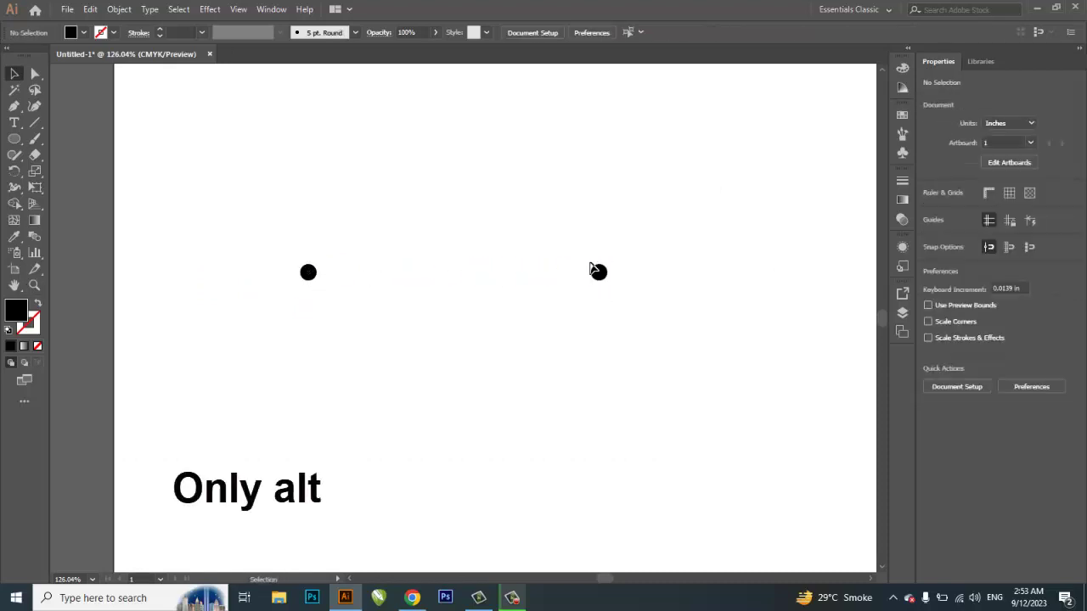
left_click_drag(567, 246, 645, 323)
key("z")
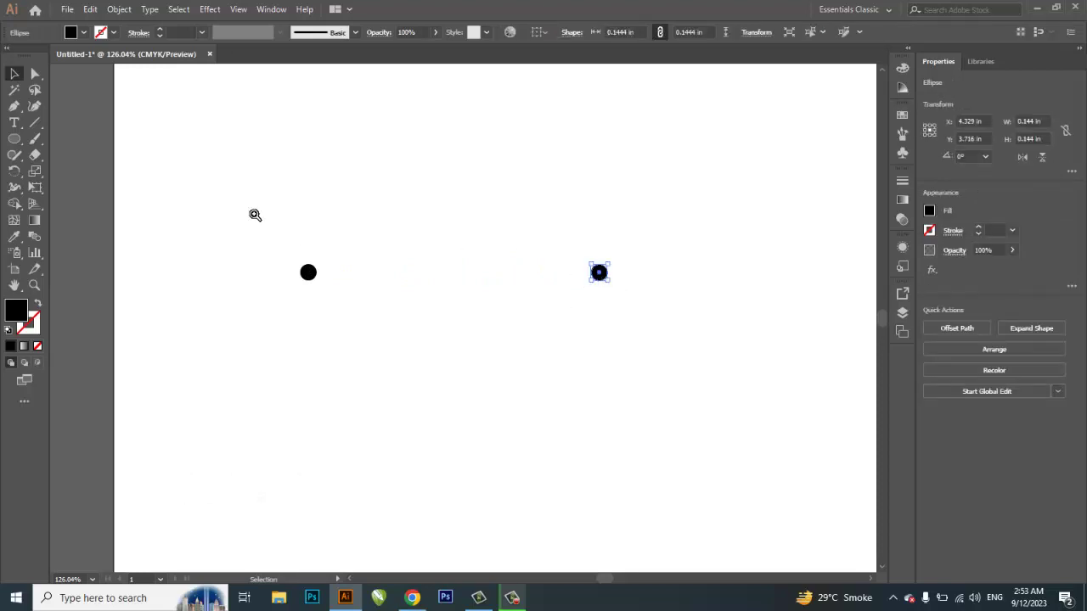
left_click_drag(255, 212, 761, 411)
key("v")
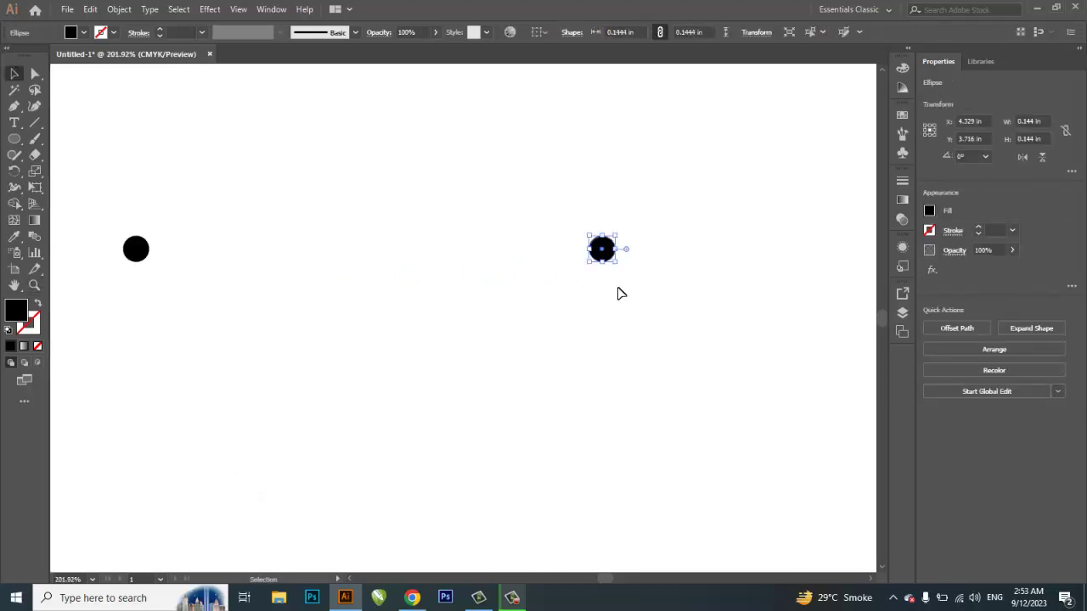
left_click_drag(617, 266, 604, 252)
left_click(533, 290)
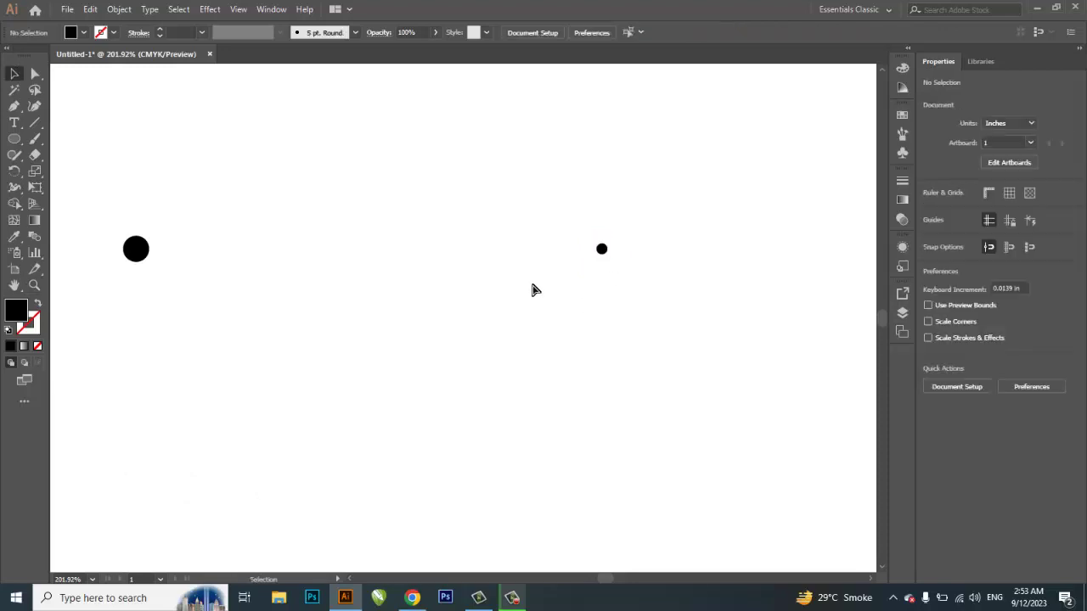
key("ctrl+0")
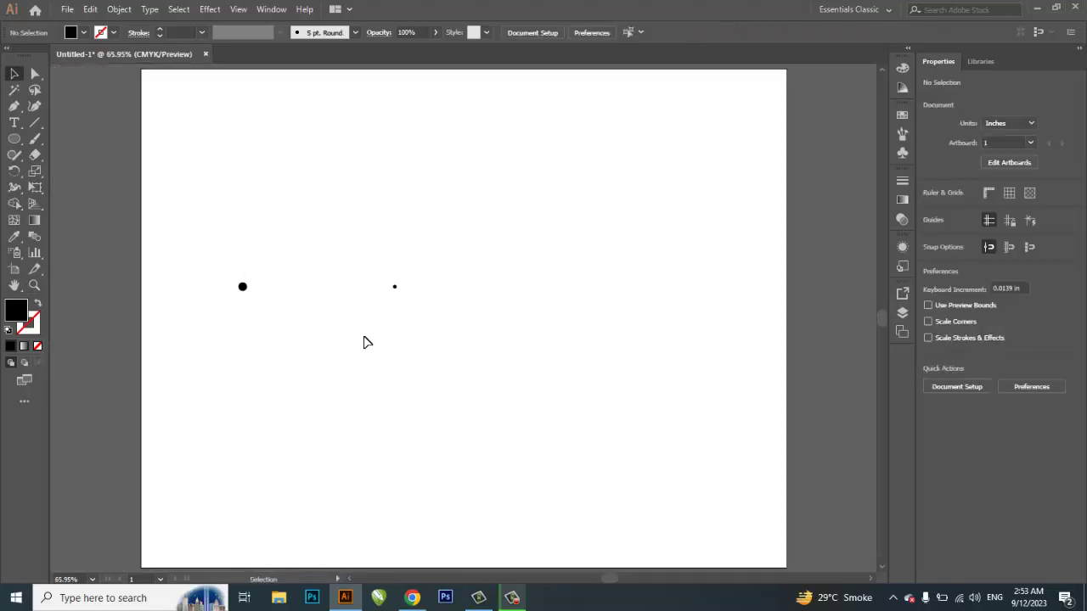
- Select both dots and join them with Object > Blend > Make
left_click_drag(196, 229, 486, 406)
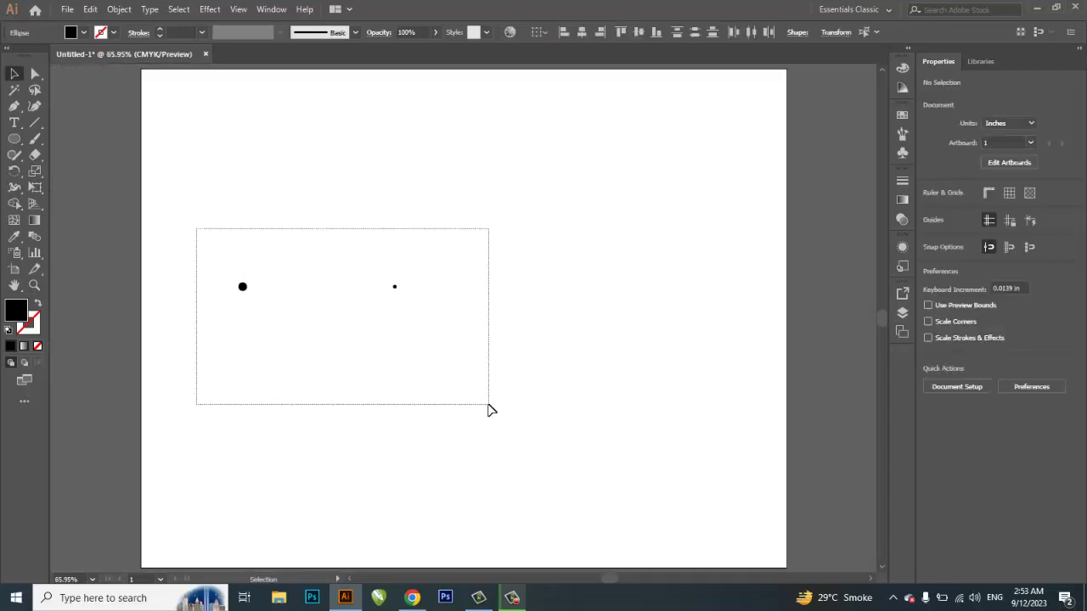
left_click(119, 10)
mouse_move(136, 363)
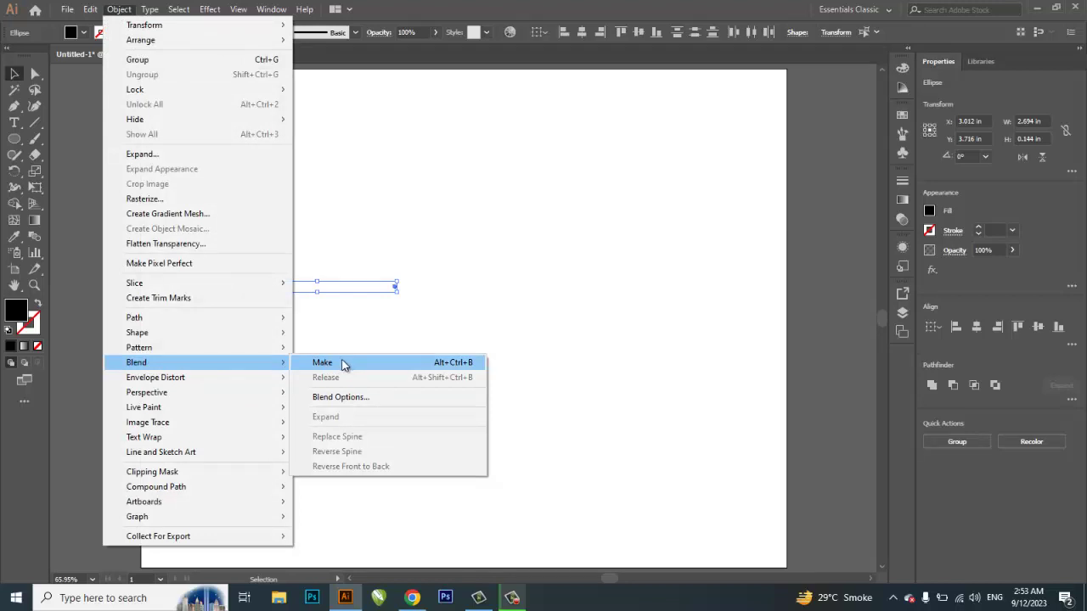
left_click(442, 365)
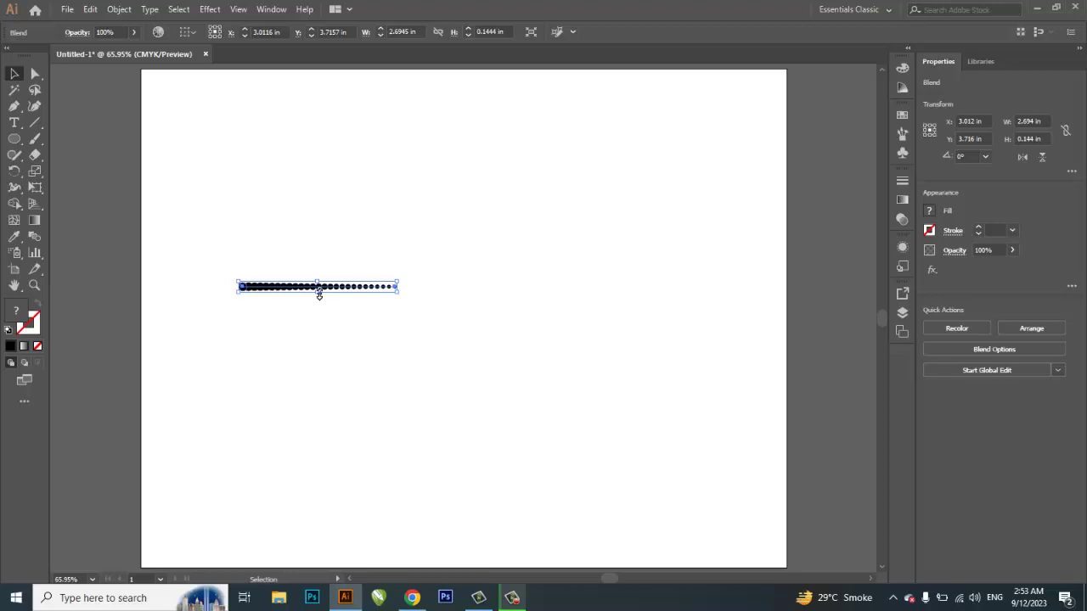
- Set the Blend Options spacing to Specified Steps with 13 steps
double_click(34, 239)
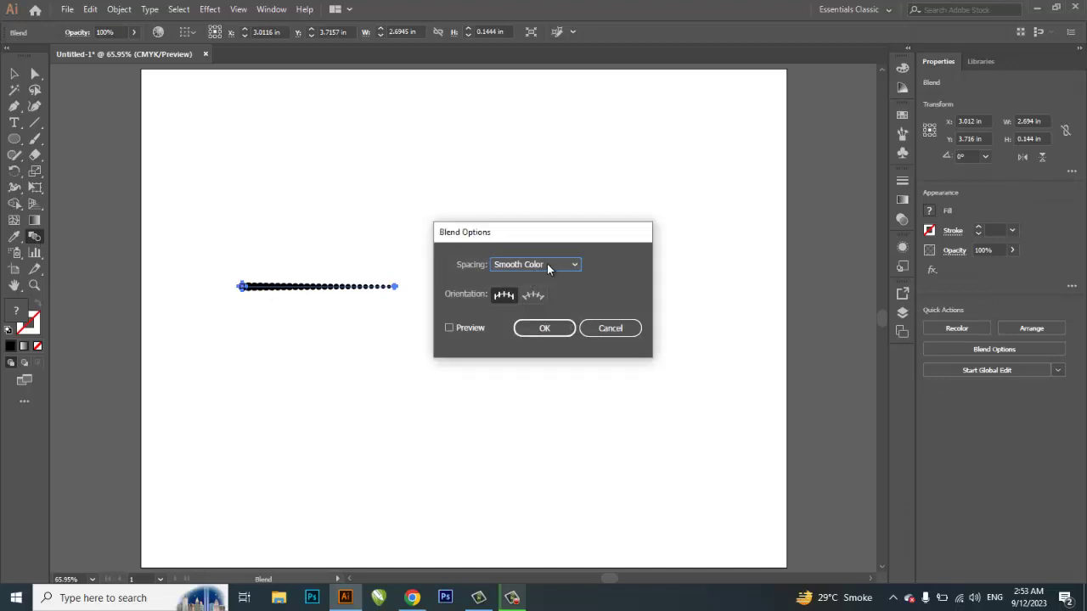
left_click(546, 265)
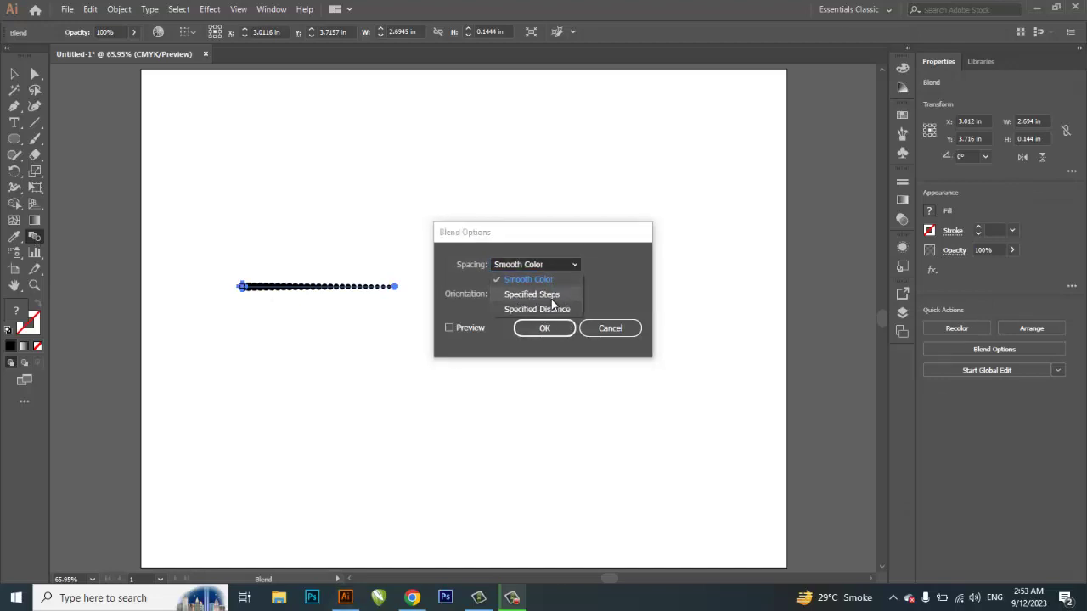
left_click(549, 295)
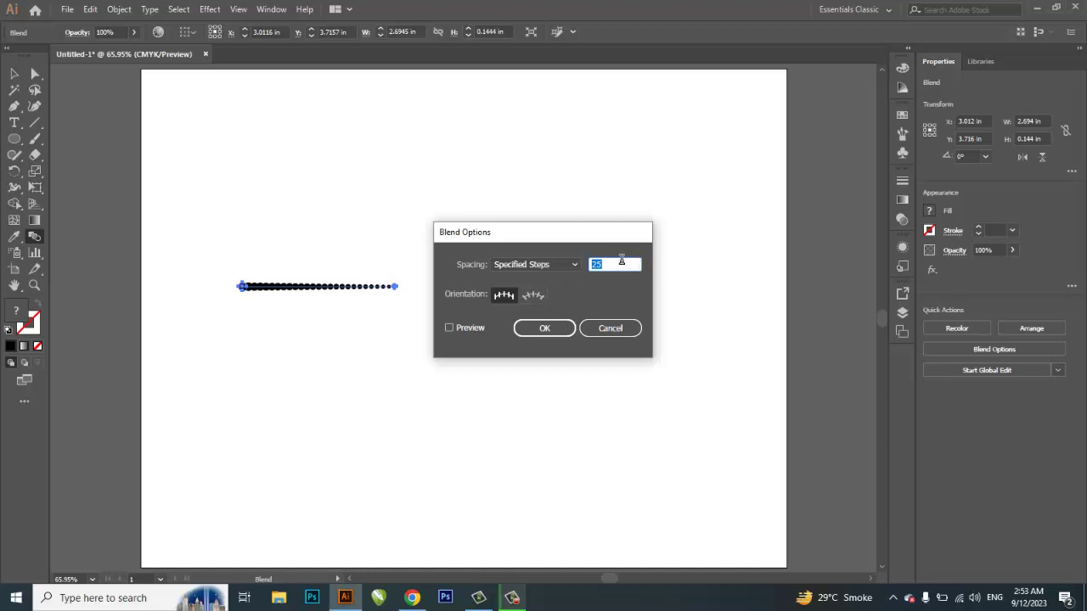
left_click(567, 329)
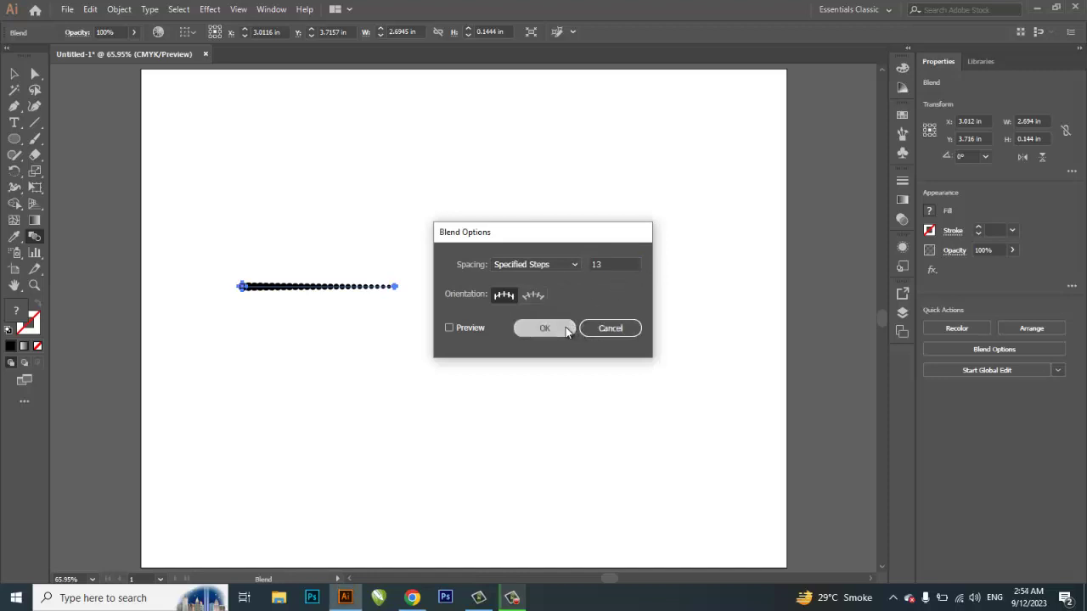
- Move the dotted blend higher up the artboard
left_click(13, 74)
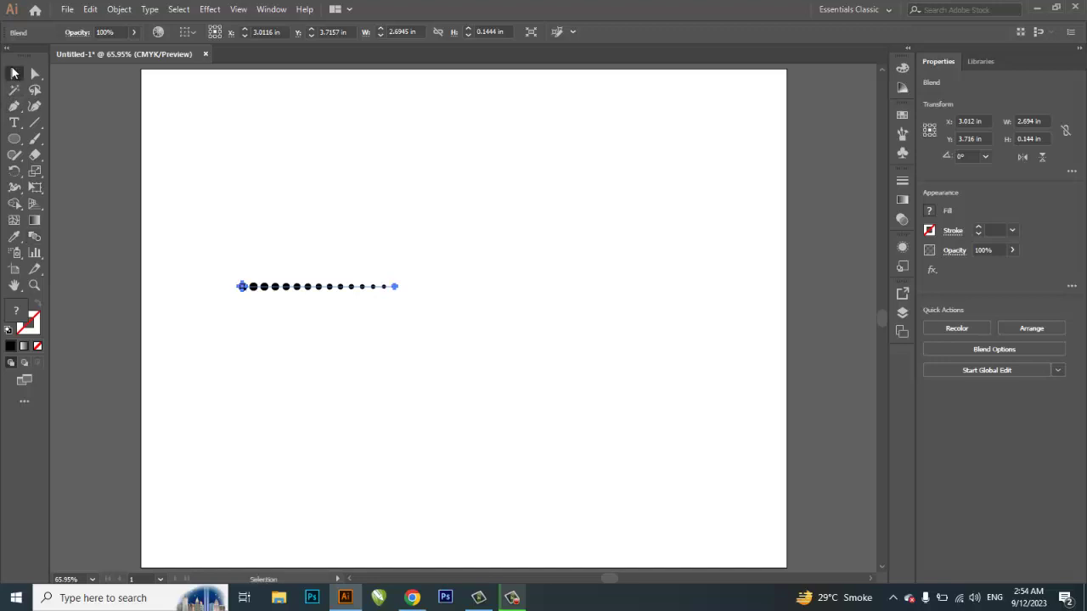
left_click(308, 292)
left_click_drag(308, 292, 426, 238)
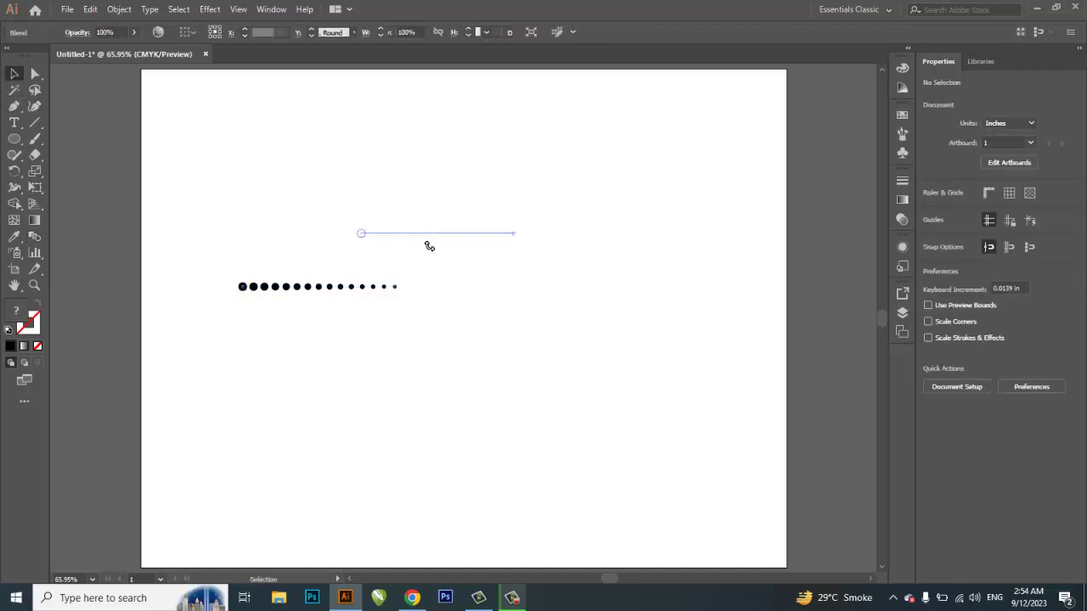
- Duplicate the dotted blend and rotate the copy 90° into a vertical column
key("ctrl+c")
key("ctrl+v")
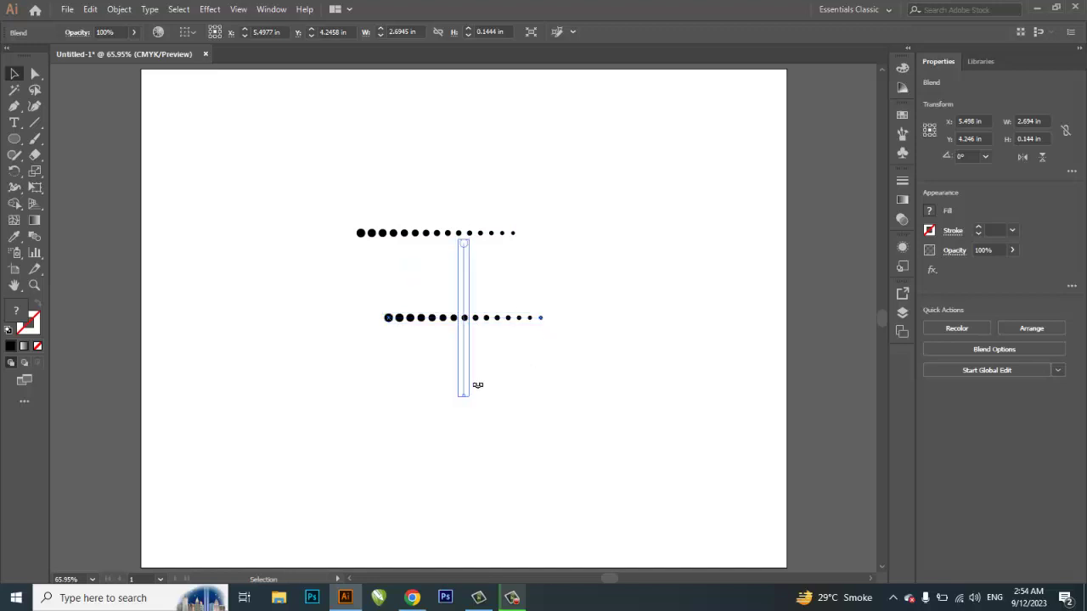
left_click_drag(548, 311, 477, 387)
left_click(413, 204)
- Snap the vertical column's large dot onto the horizontal row's last small dot
key("z")
left_click_drag(413, 201, 596, 320)
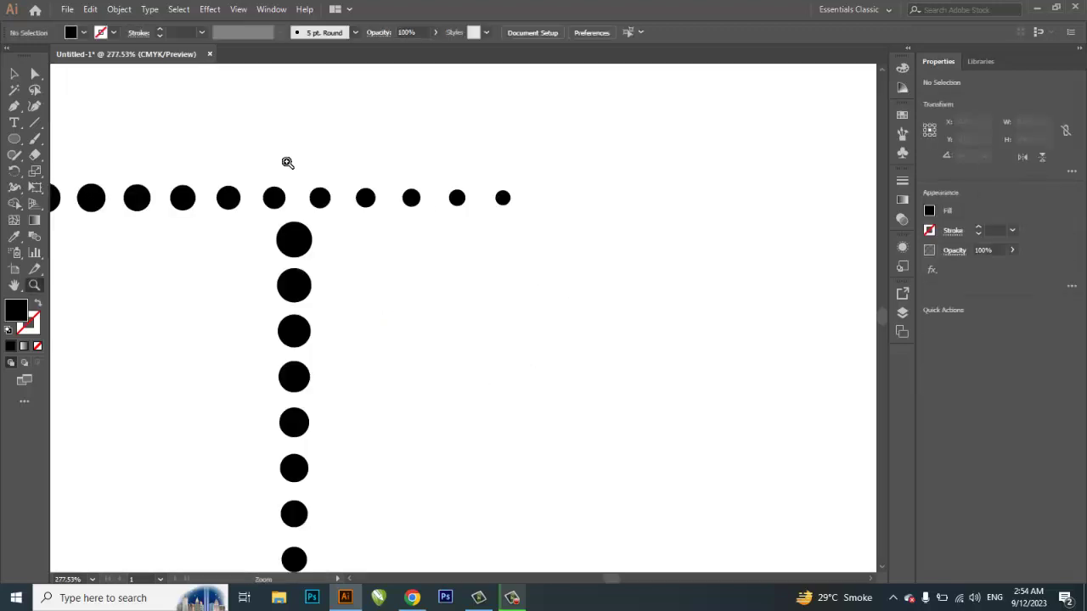
left_click_drag(246, 134, 662, 346)
key("v")
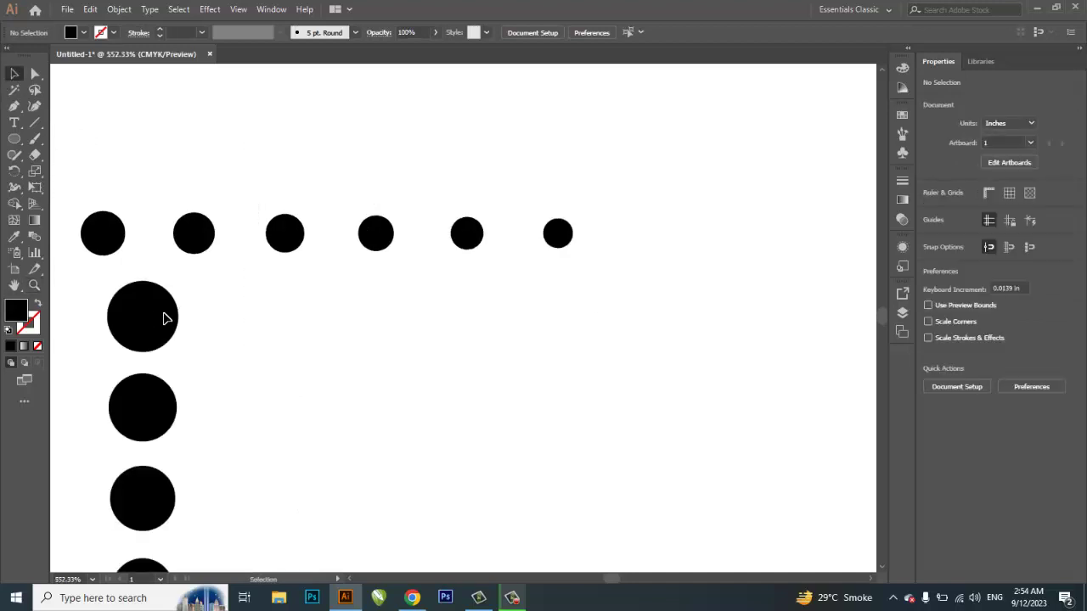
left_click_drag(166, 318, 558, 252)
left_click(461, 328)
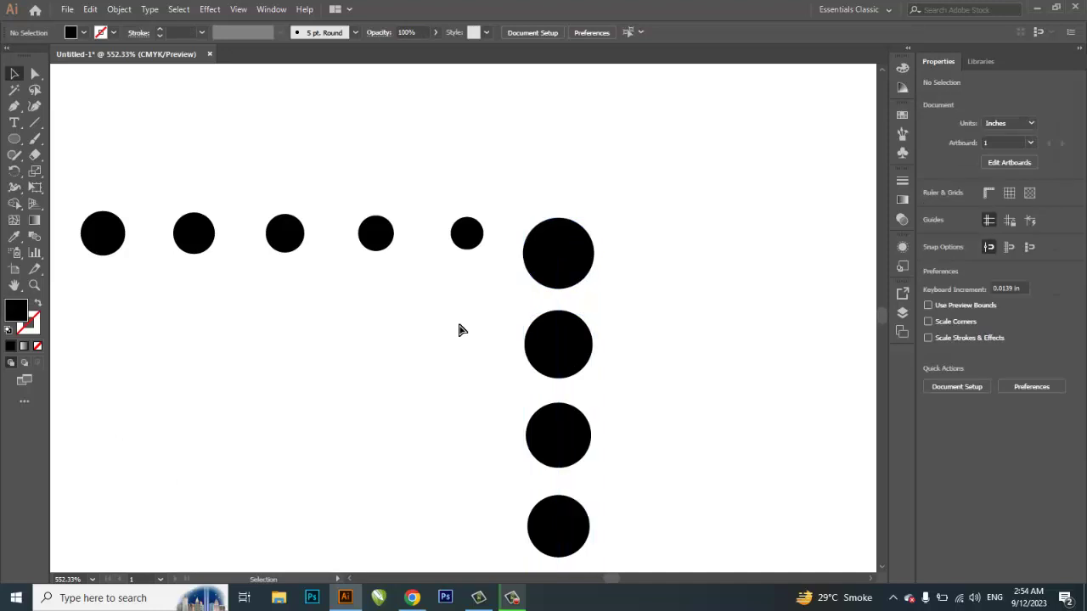
key("ctrl+0")
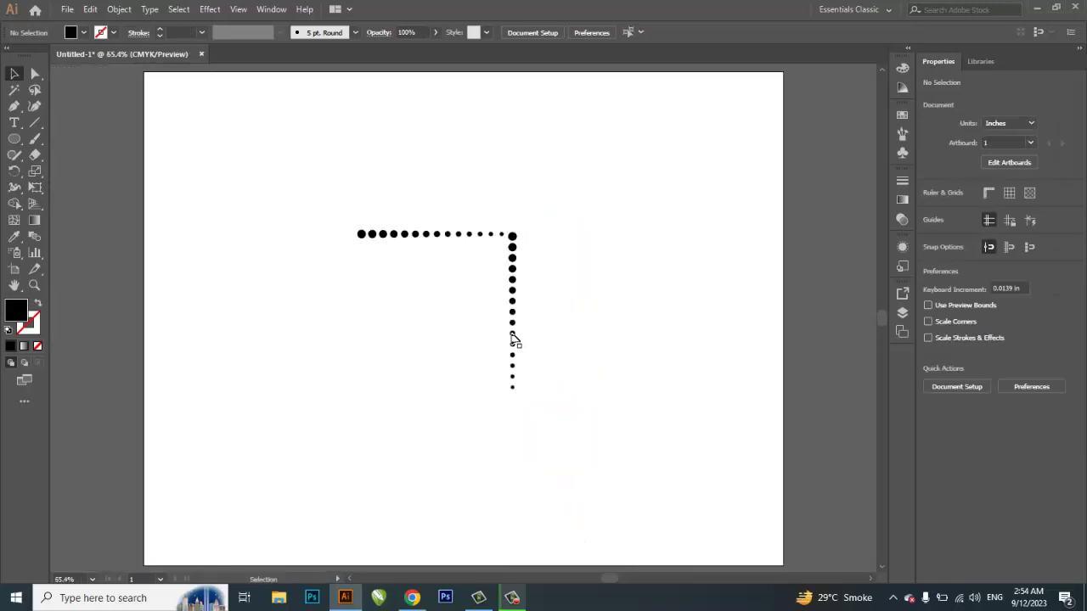
- Duplicate the vertical blend, rotate it horizontal, and align it as the bottom row
left_click(512, 338)
left_click_drag(512, 338, 462, 345, "alt")
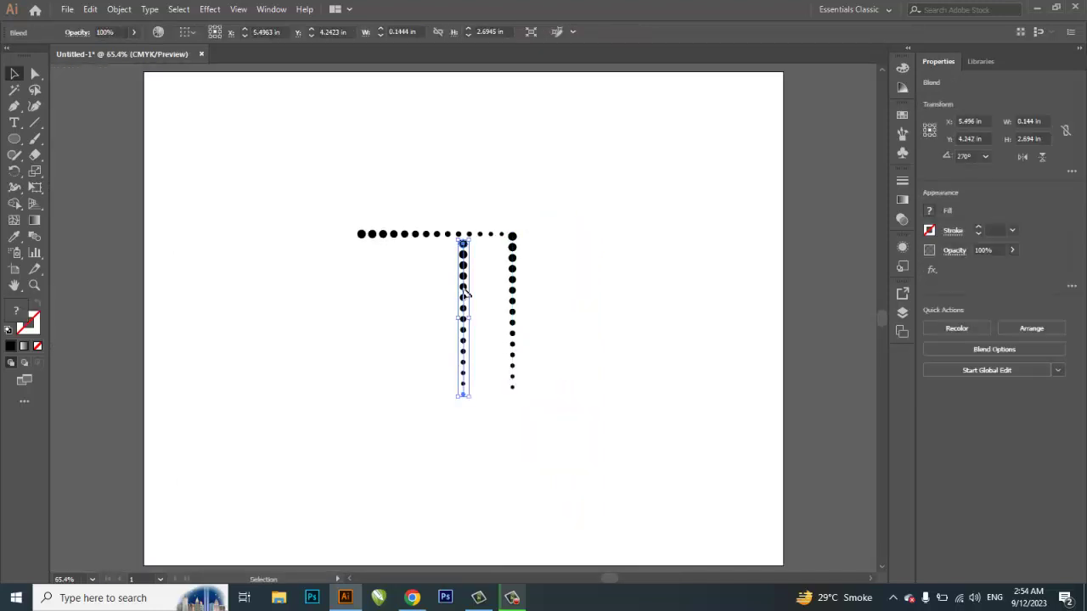
left_click_drag(467, 399, 382, 357)
left_click(550, 323)
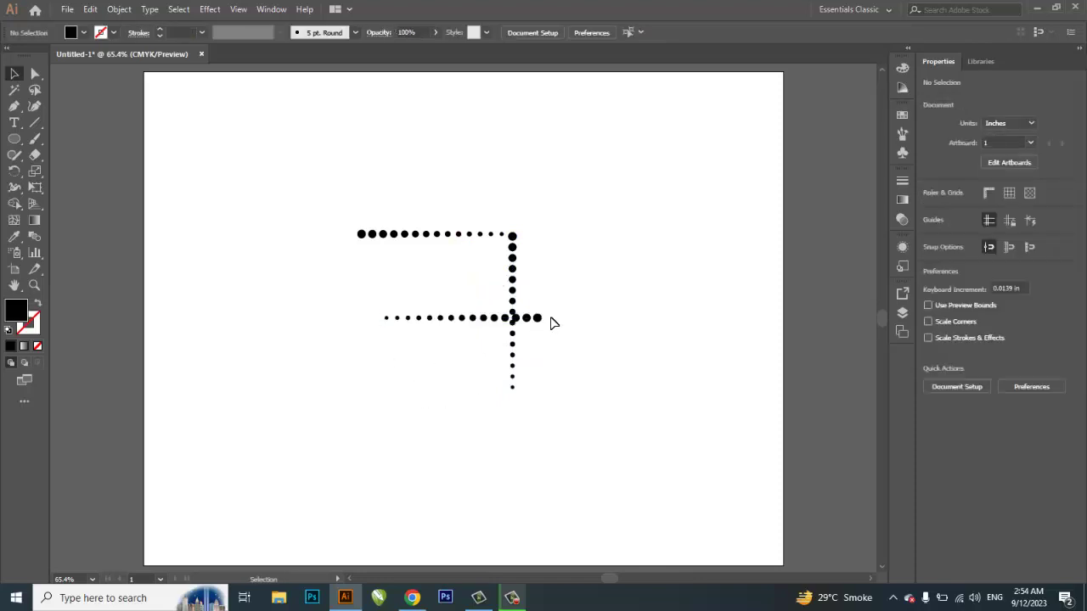
left_click_drag(535, 325, 502, 389)
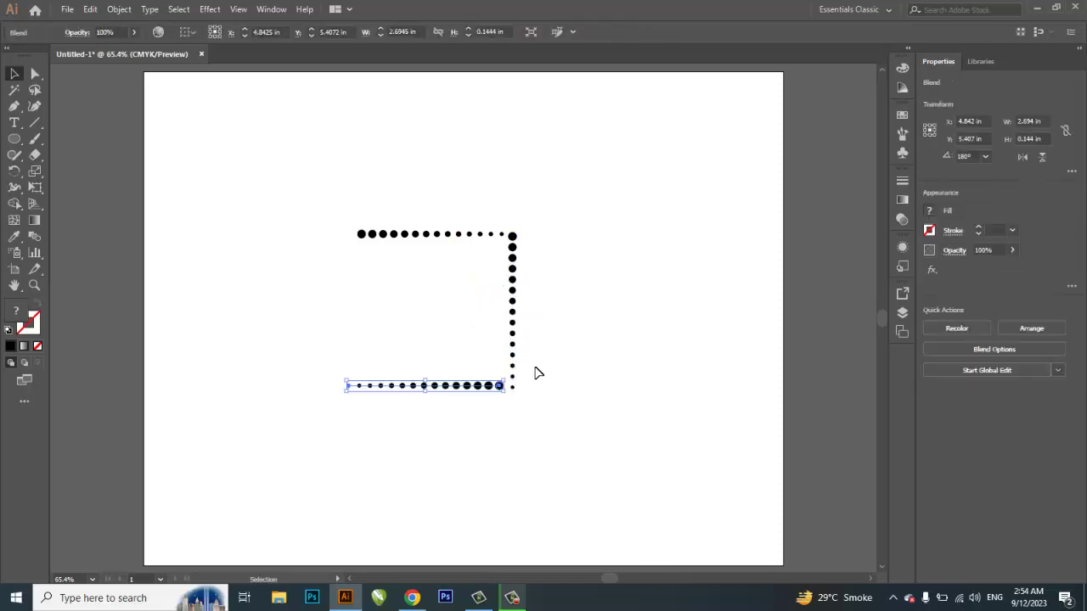
key("z")
left_click(450, 413)
key("v")
left_click(318, 131)
left_click_drag(517, 240, 574, 248)
left_click(555, 301)
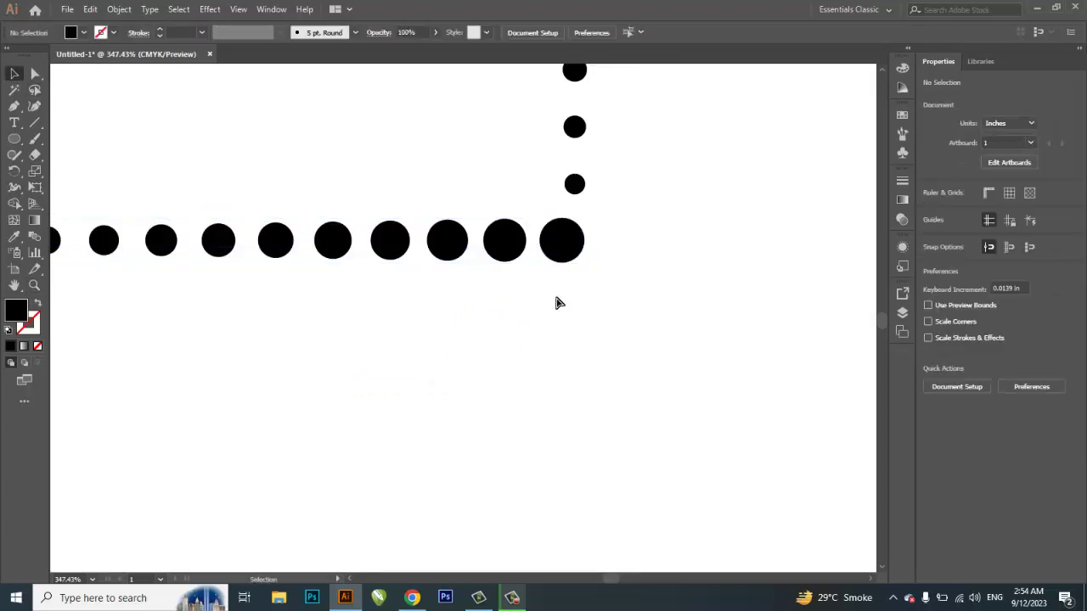
key("ctrl+0")
- Add a vertical copy on the left, placed on the bottom row's first dot
mouse_move(506, 390)
left_mouse_down()
mouse_move(536, 321)
mouse_move(461, 359)
mouse_move(471, 411)
left_mouse_up()
left_click(582, 361)
key("z")
key("v")
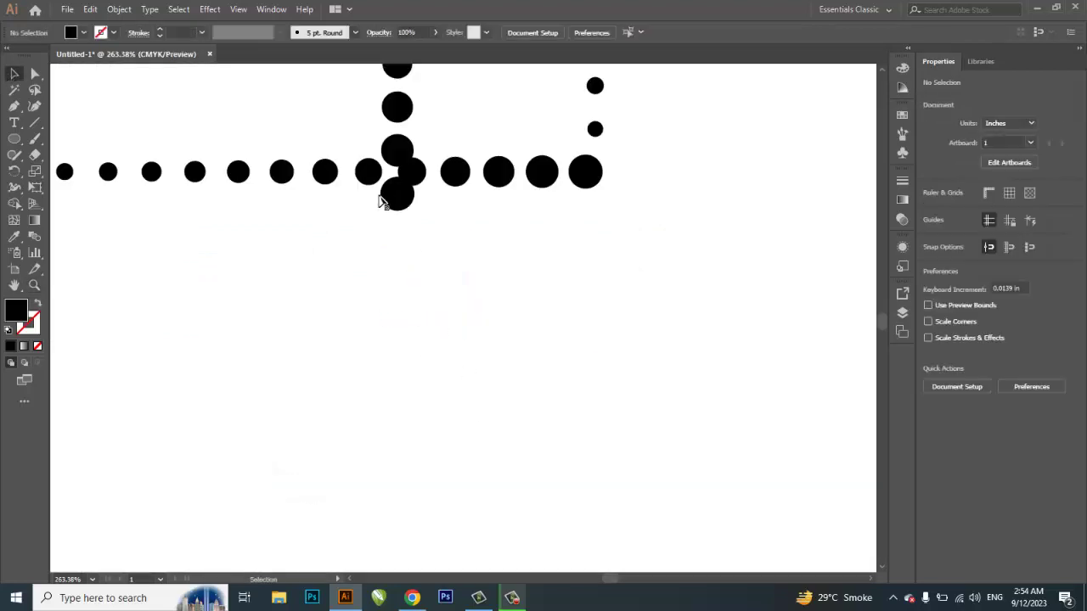
left_click(383, 199)
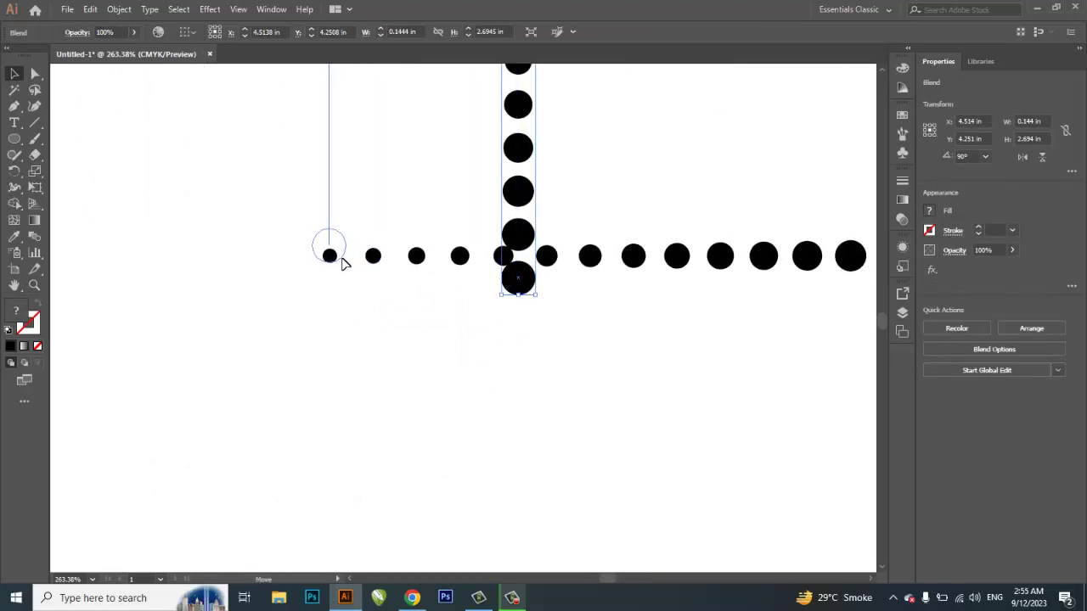
left_click_drag(342, 265, 342, 266)
left_click(343, 293)
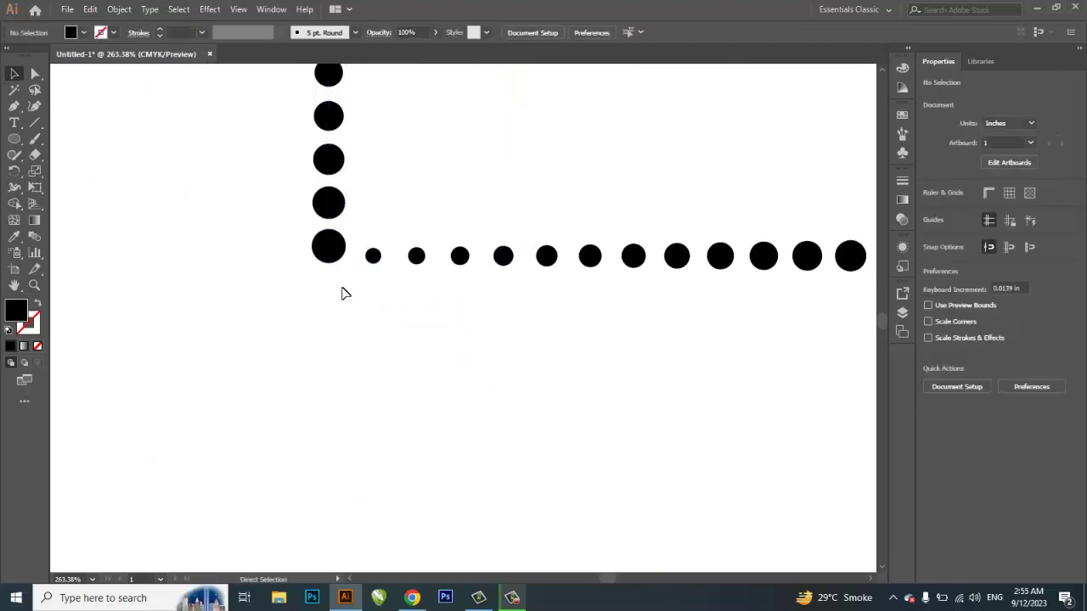
key("ctrl+0")
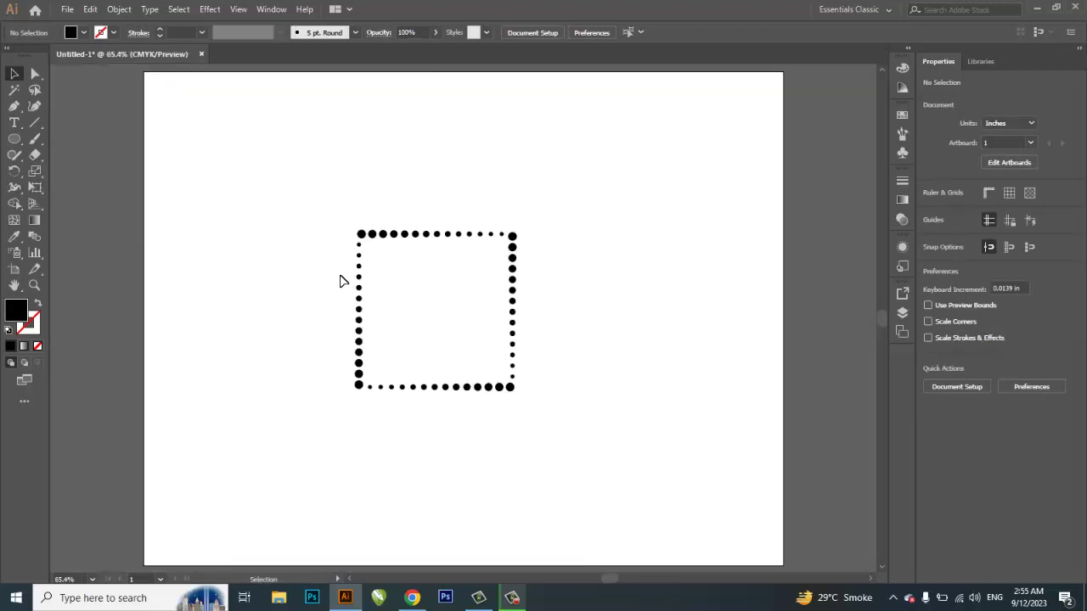
- Group the four dotted blends with Ctrl+G and rotate the square 45° into a diamond
key("a")
left_click_drag(331, 188, 589, 522)
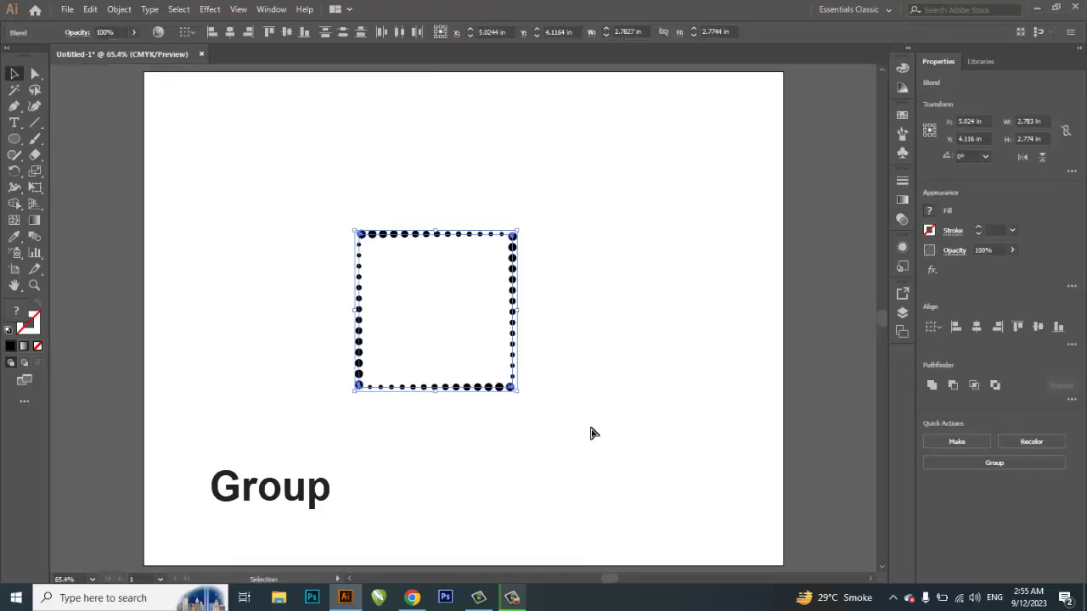
key("ctrl+g")
key("v")
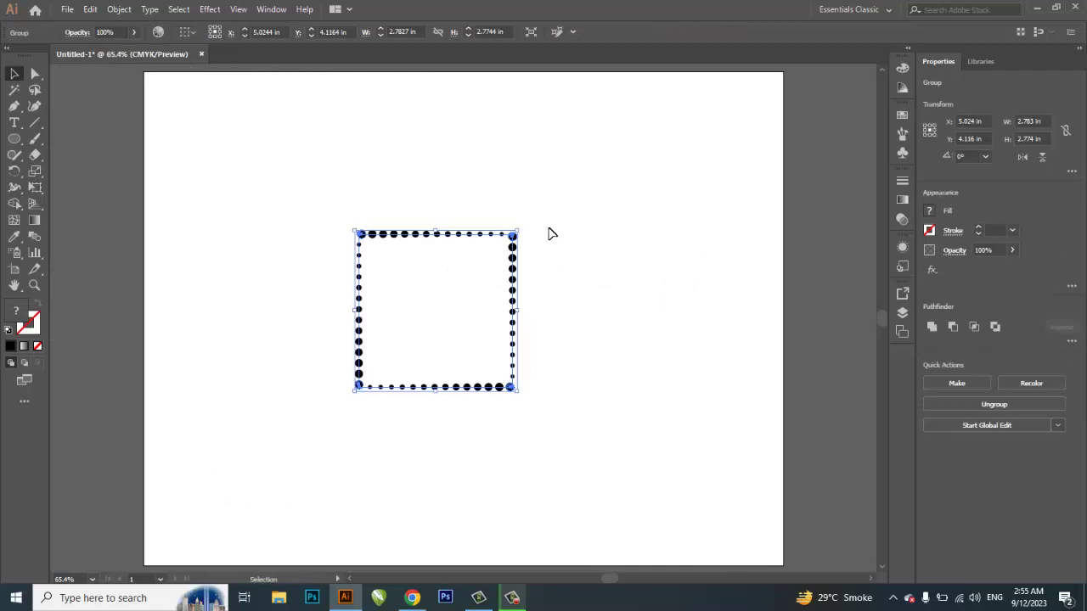
left_click_drag(520, 223, 514, 328)
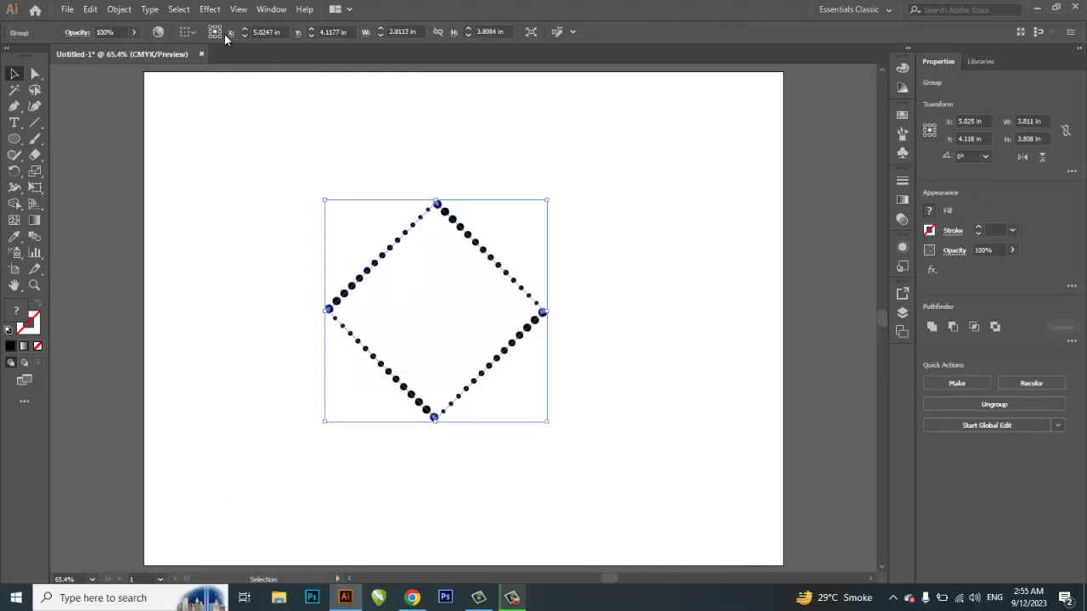
left_click(212, 10)
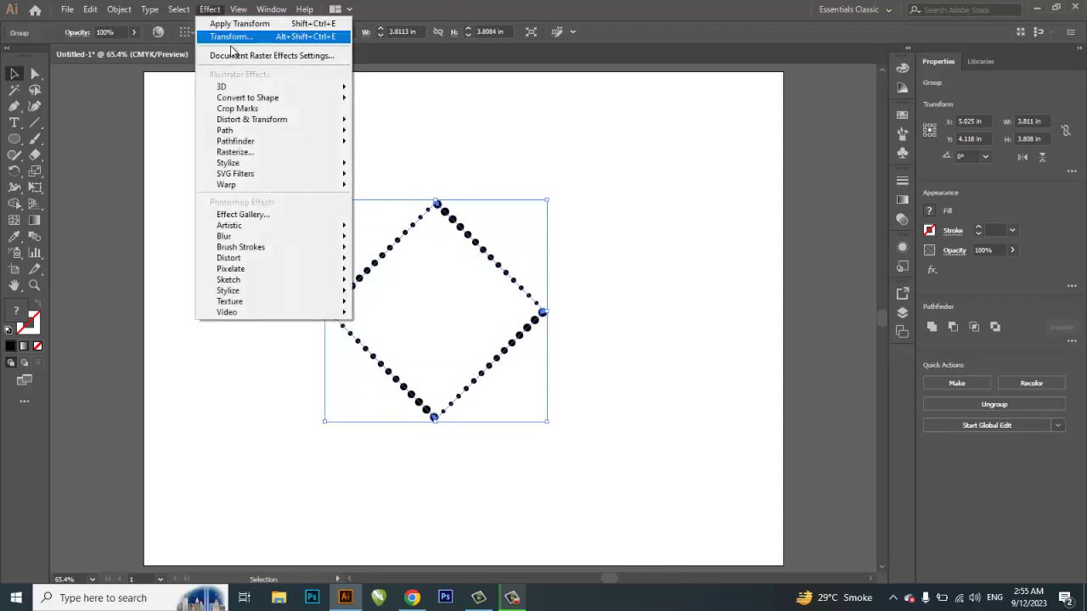
mouse_move(252, 119)
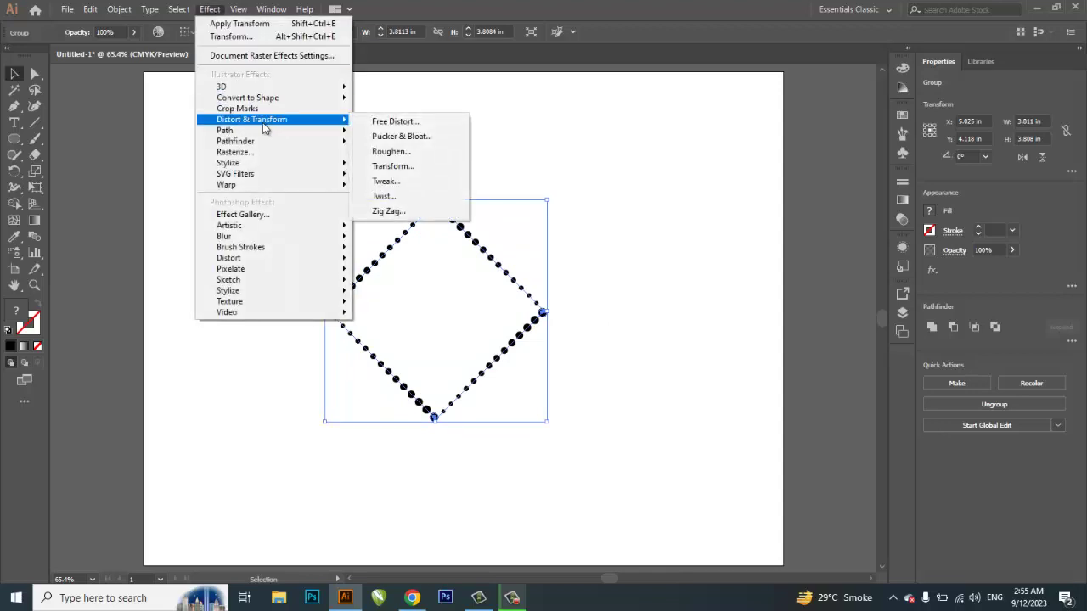
- Apply a Transform effect with 88% horizontal and vertical scale, 5° angle and 24 copies
left_click(407, 174)
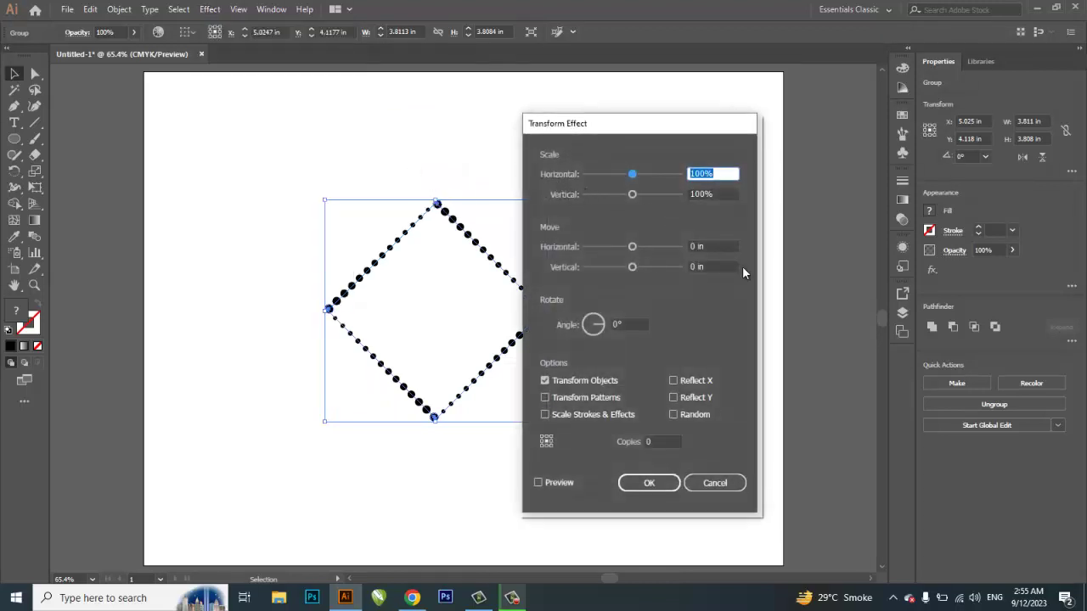
type("88")
left_click(698, 194)
type("88")
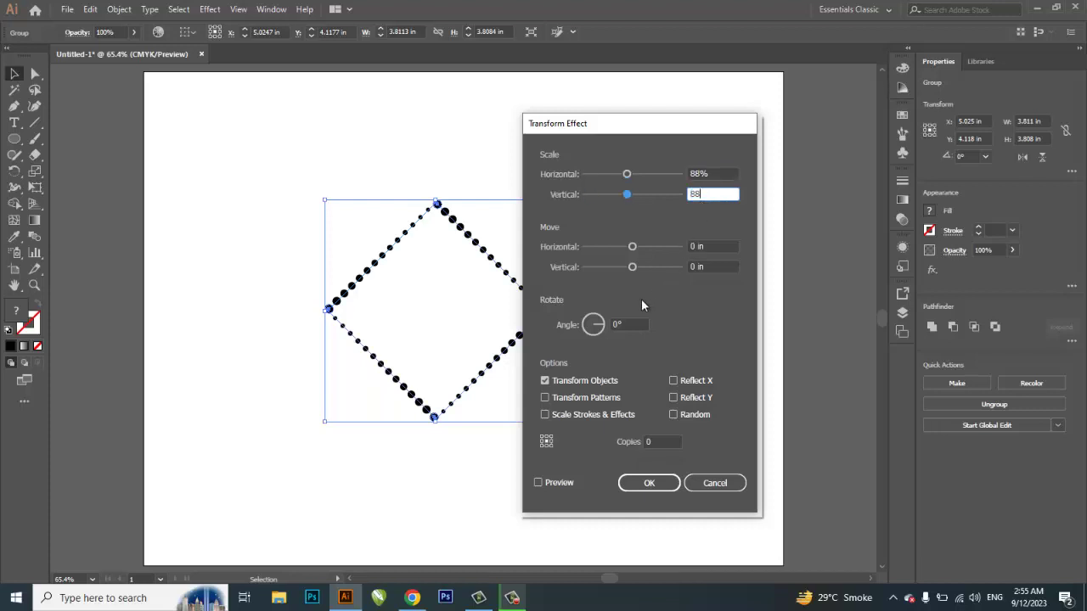
left_click(621, 328)
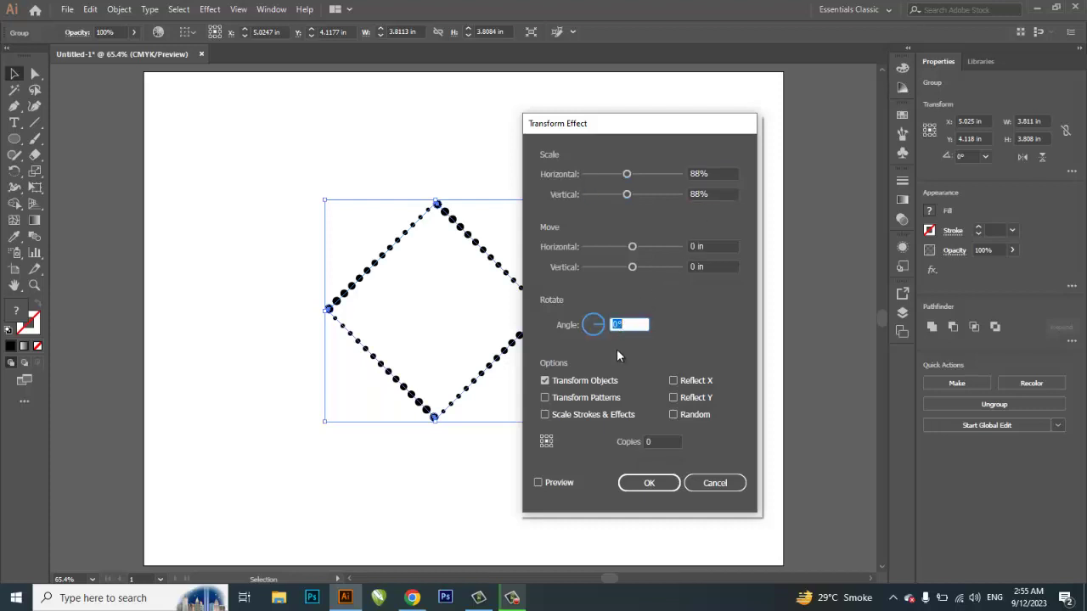
type("5")
left_click(664, 441)
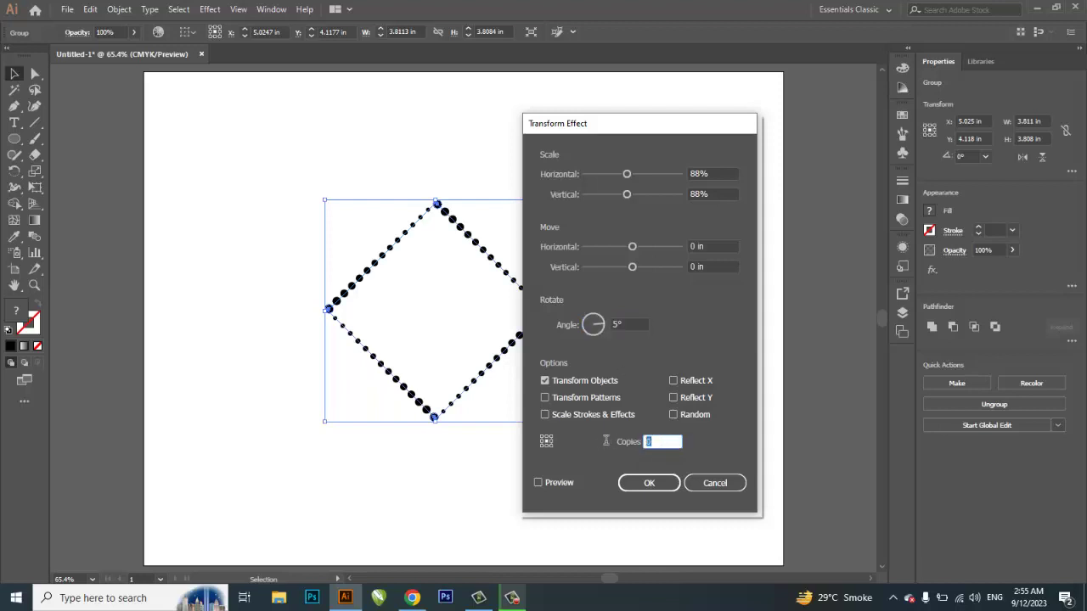
type("24")
left_click(649, 482)
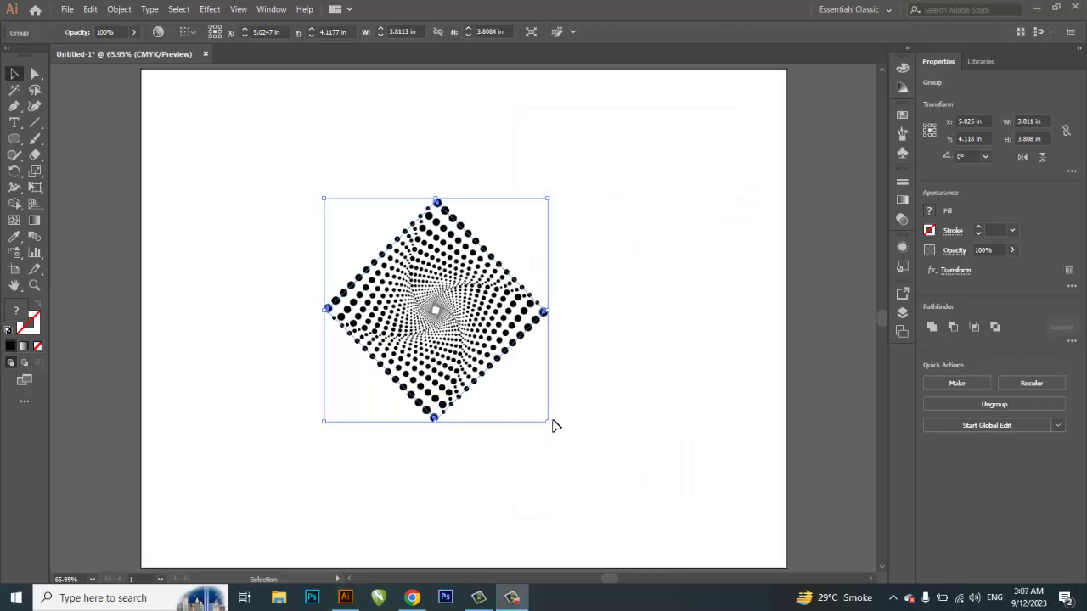
- Scale the spiral diamond up to about 8.18 × 8.17 in and deselect it
left_click_drag(547, 421, 676, 548)
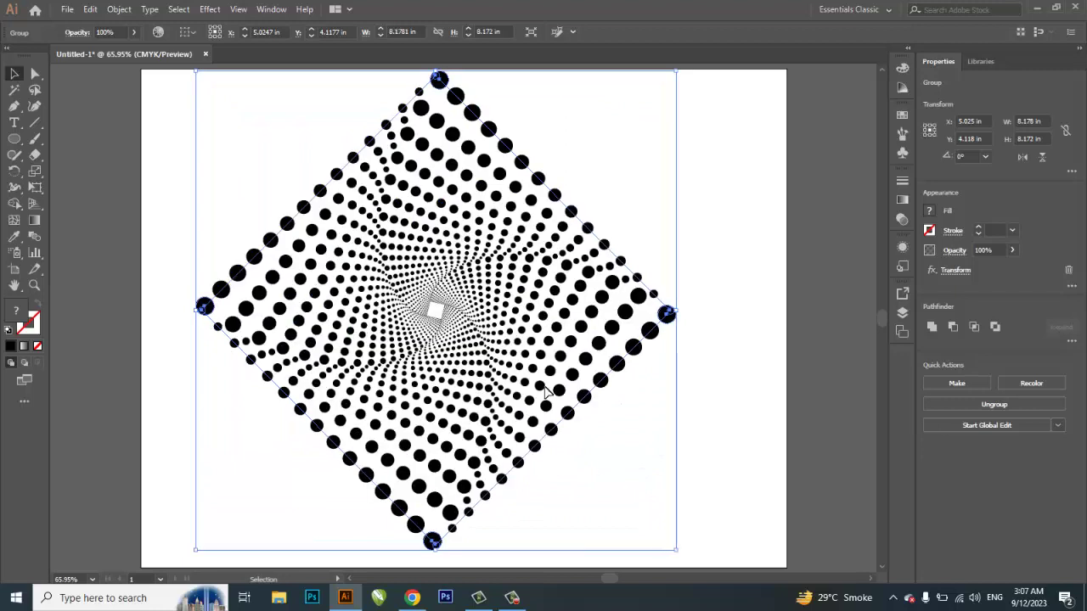
left_click(711, 221)
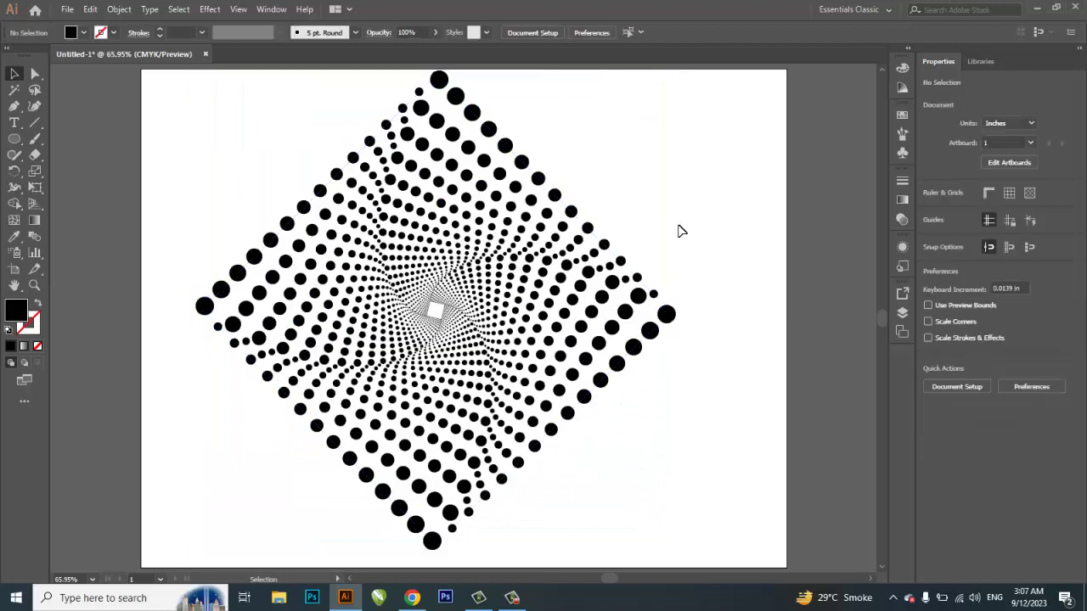
left_click(576, 222)
left_click(679, 204)
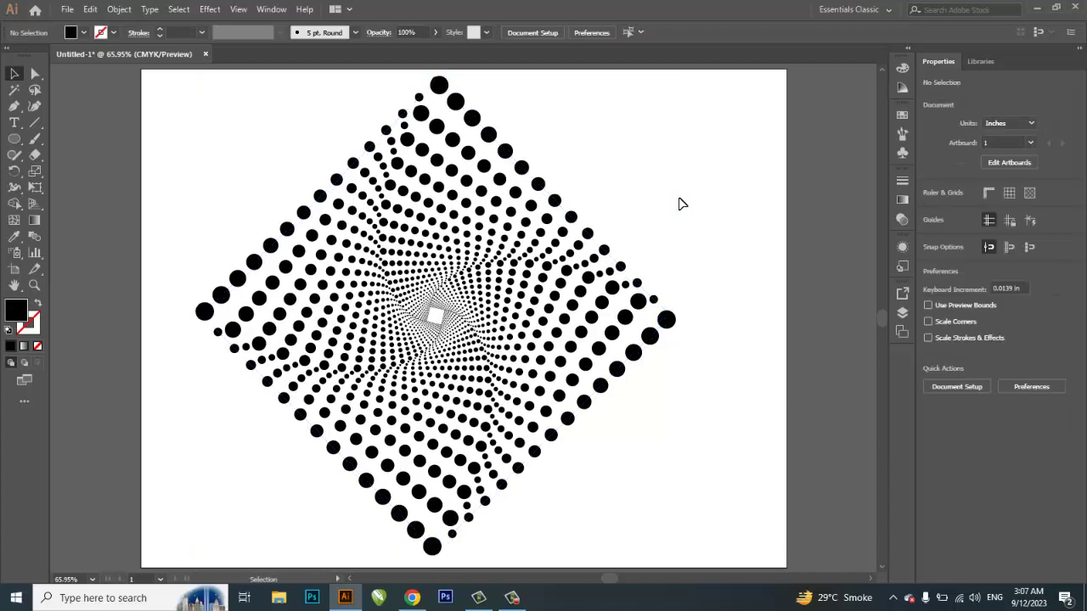